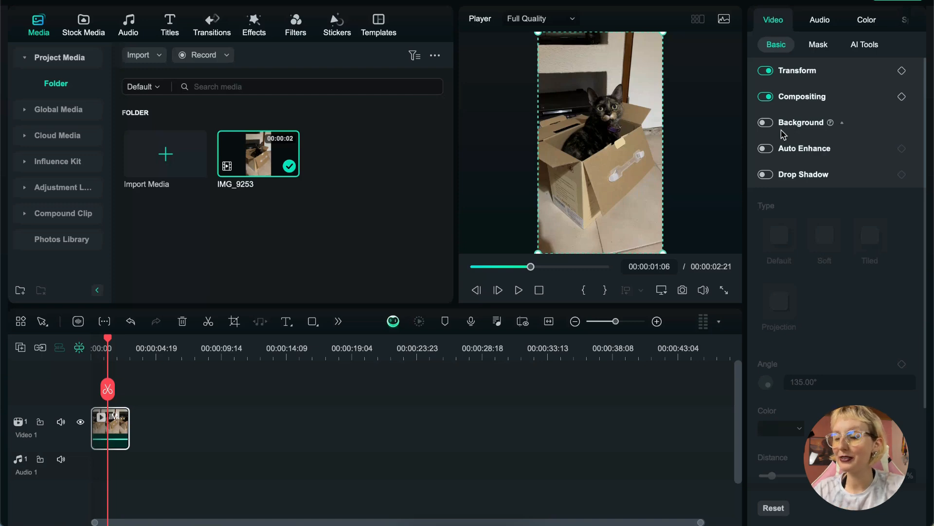
Expand the selected clip's Transform settings, try a smaller scale, and set the scale to 100%
left_click(798, 176)
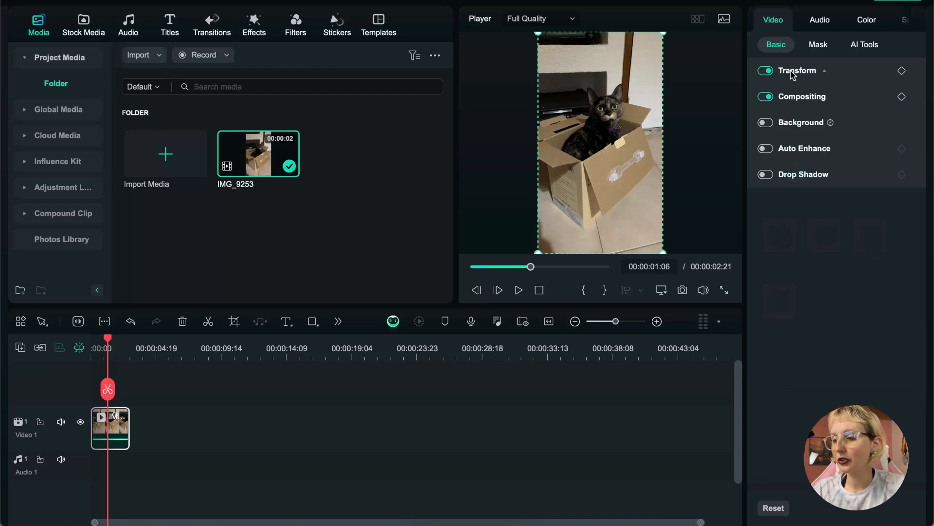
left_click(797, 71)
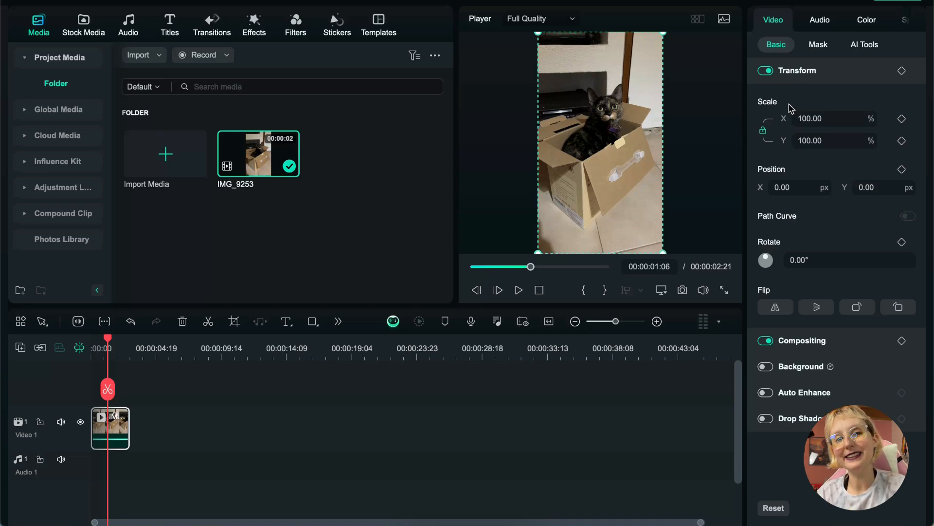
mouse_move(810, 119)
left_mouse_down()
mouse_move(862, 118)
mouse_move(800, 109)
left_mouse_up()
left_click(814, 118)
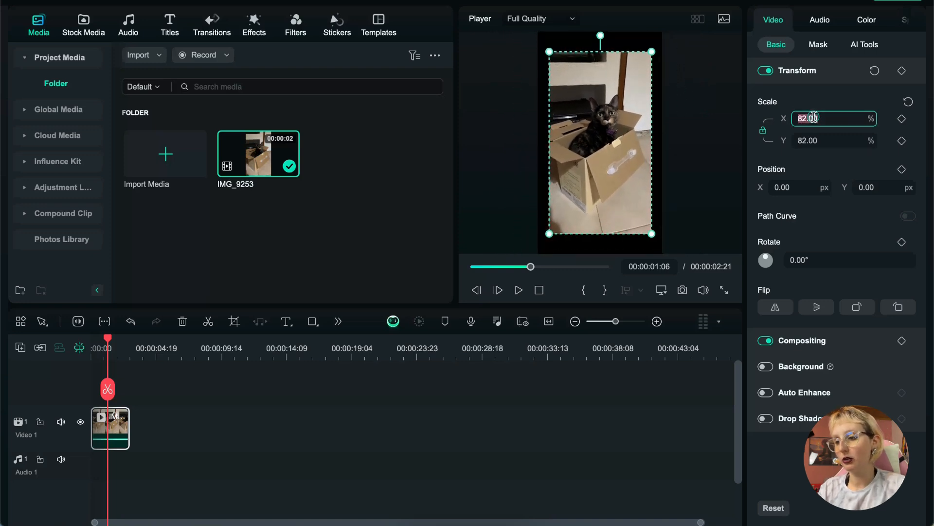
type("100")
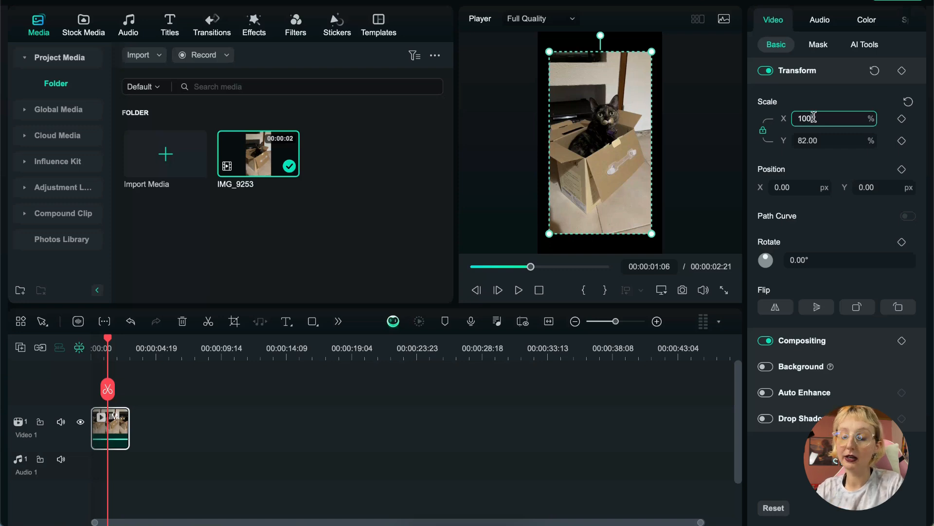
key("Return")
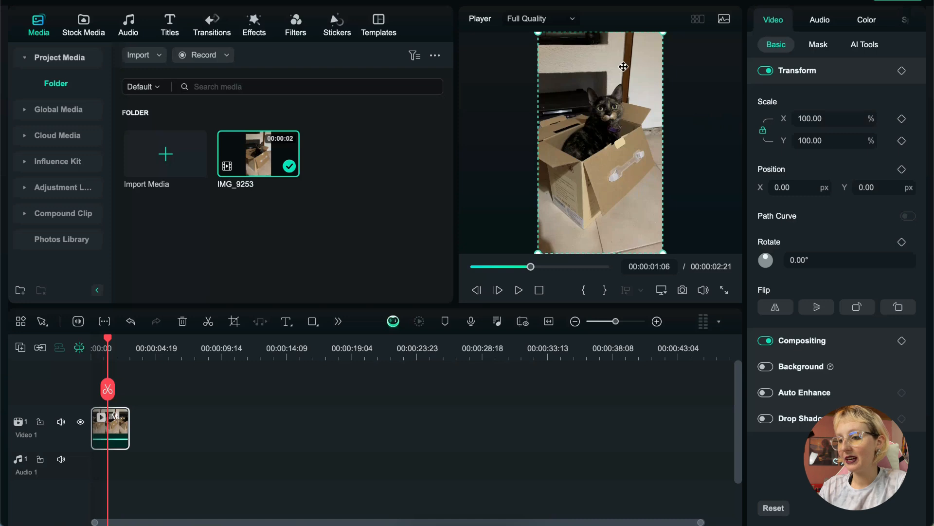
Enlarge the preview area and shrink the clip from its upper corner to 75% scale
left_click_drag(608, 304, 608, 371)
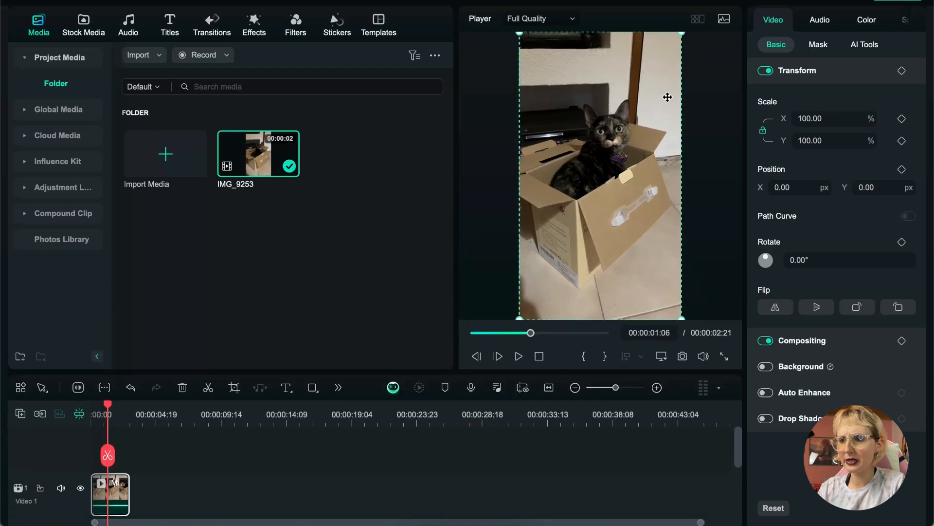
left_click_drag(682, 34, 641, 104)
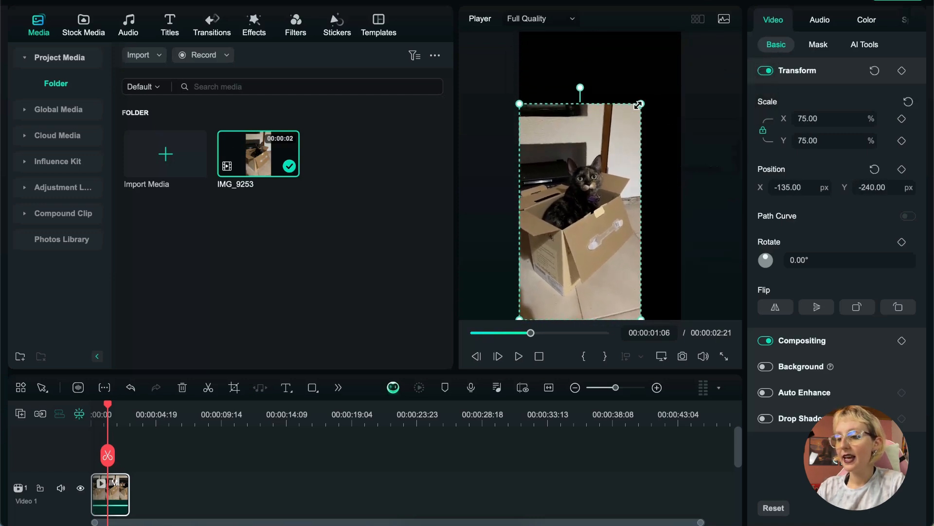
Unlink the scale axes, stretch the clip to 65% in X and 108% in Y, and reset its scale
left_click(763, 131)
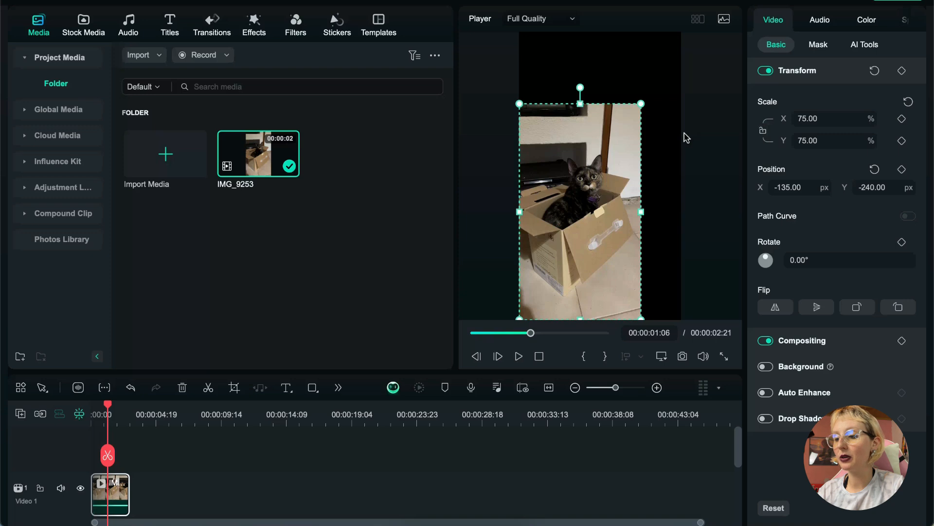
left_click_drag(804, 118, 826, 134)
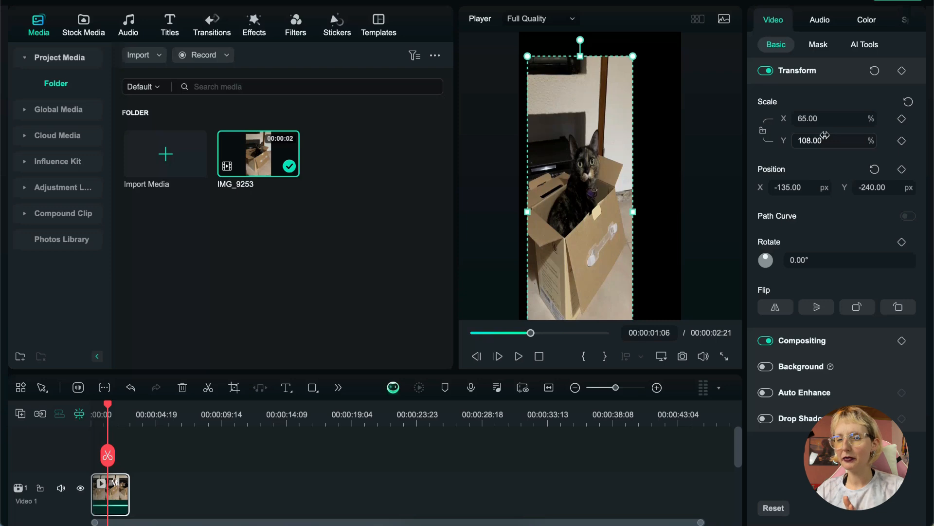
left_click(908, 102)
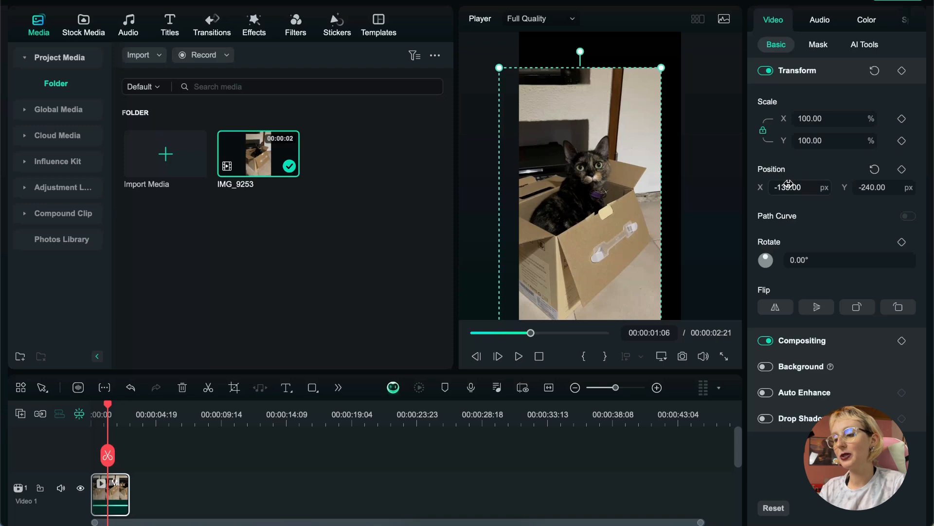
Set the clip's position to X 50 px and Y 300 px
left_click_drag(787, 183, 894, 177)
left_click(807, 184)
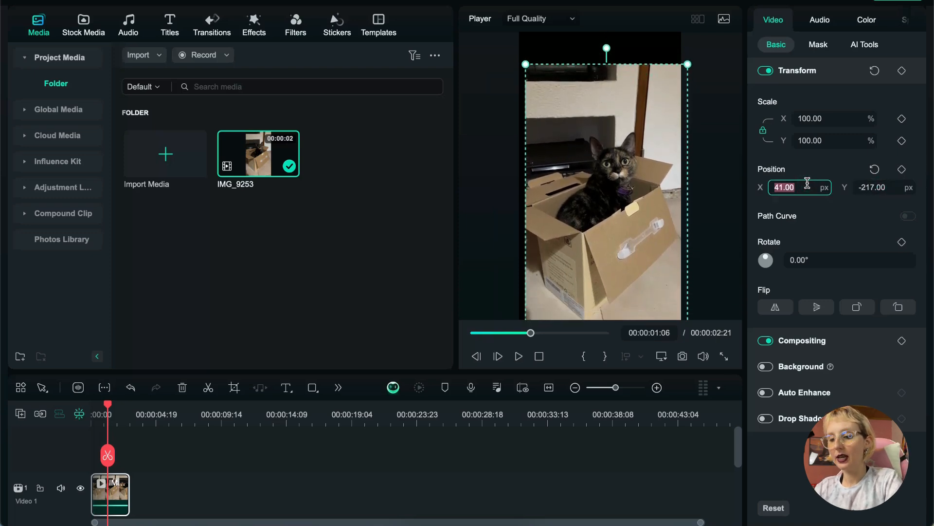
type("50")
key("Return")
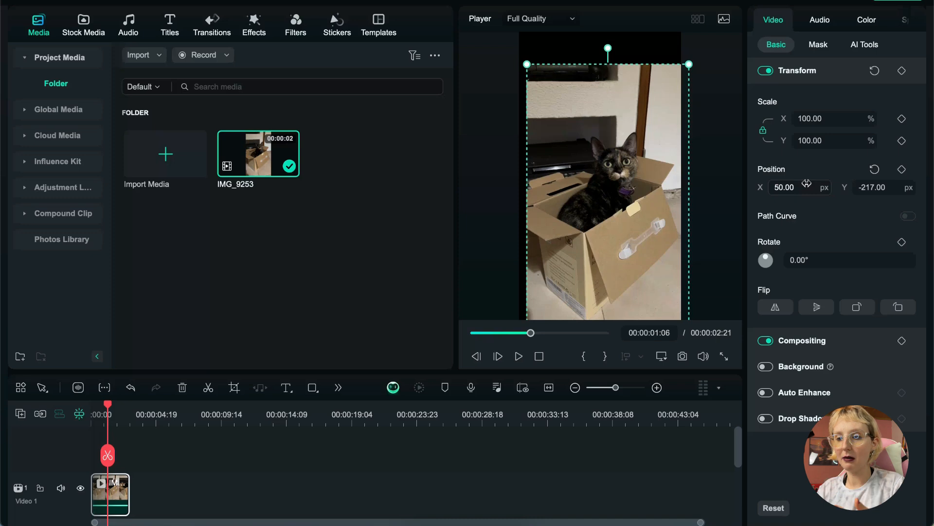
left_click(865, 183)
type("300")
key("Return")
Move the clip freely in the preview to about X -97 px, Y 109 px, and reset its position
left_click_drag(648, 122, 618, 127)
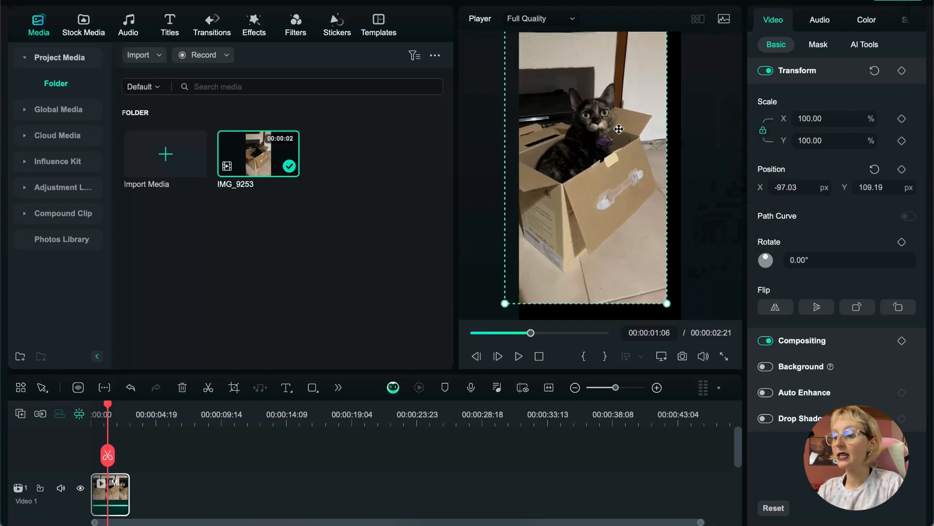
left_click(876, 168)
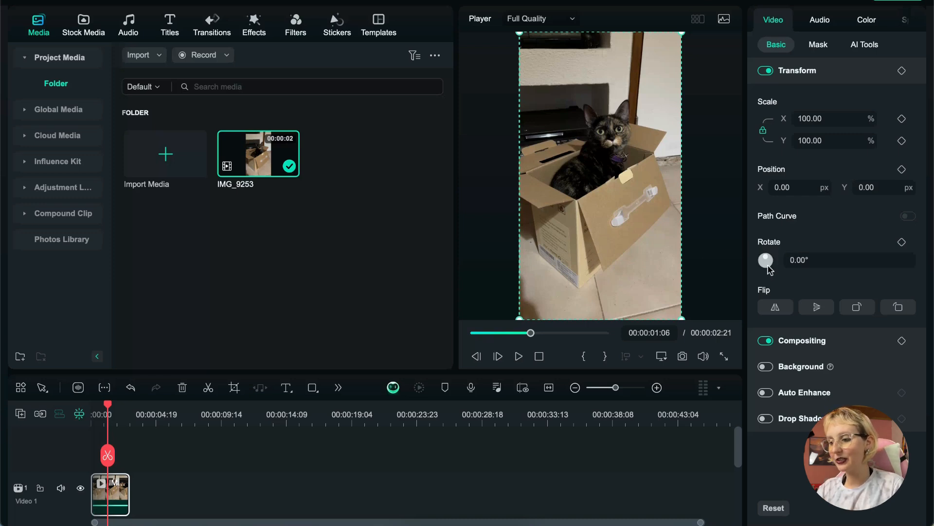
Rotate the clip to 180 degrees and reset its rotation
mouse_move(765, 260)
left_mouse_down()
mouse_move(768, 252)
mouse_move(774, 263)
mouse_move(762, 252)
mouse_move(773, 257)
mouse_move(764, 267)
mouse_move(770, 242)
mouse_move(803, 256)
mouse_move(775, 253)
mouse_move(771, 263)
mouse_move(745, 253)
mouse_move(781, 251)
left_mouse_up()
left_click(806, 263)
type("180")
key("Return")
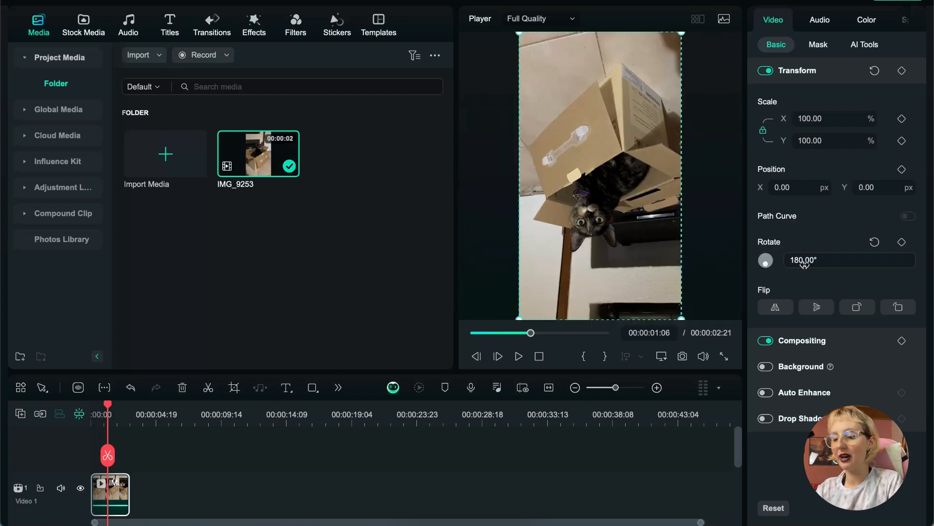
left_click(874, 242)
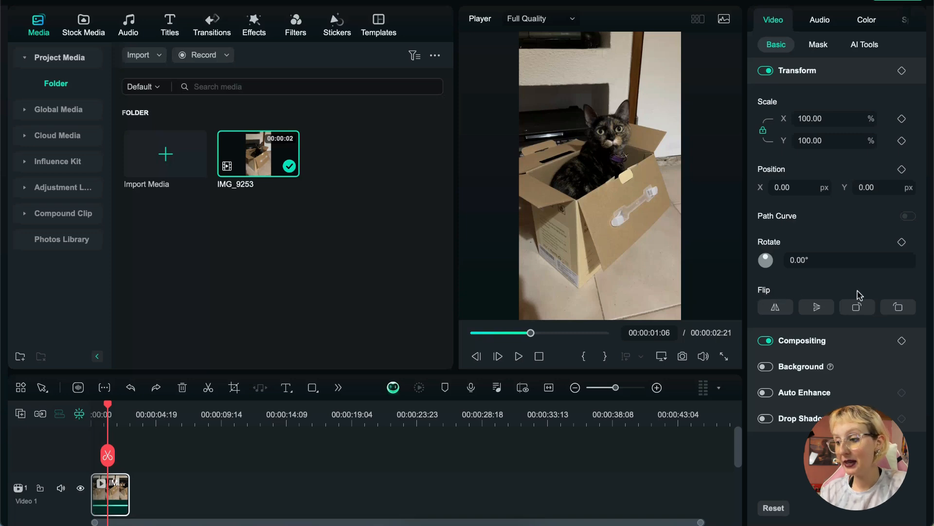
Try the 90-degree rotations on the clip in both directions, returning it to its upright orientation
left_click(898, 307)
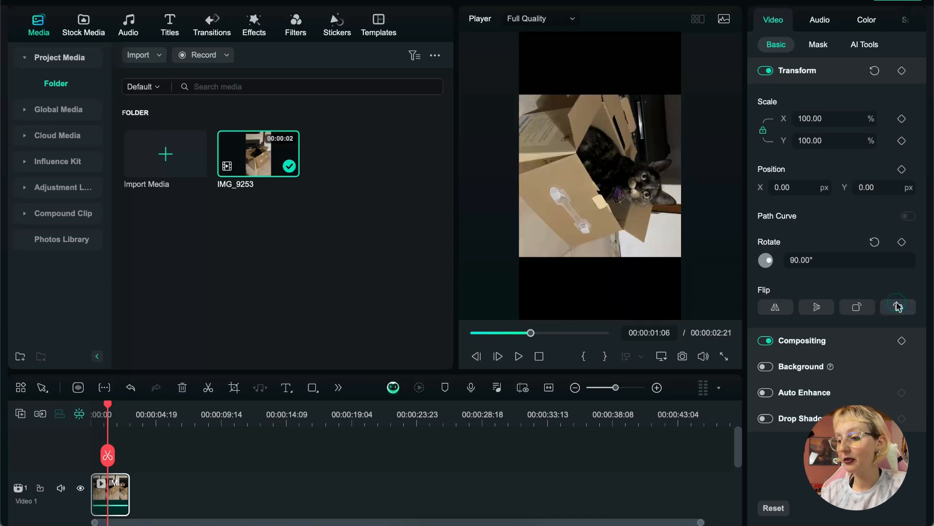
left_click(869, 308)
left_click(869, 308)
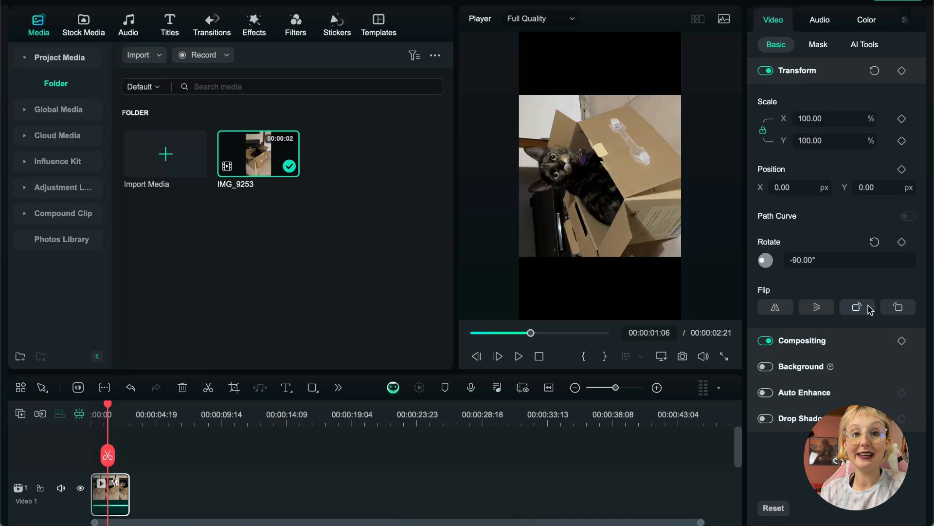
left_click(898, 306)
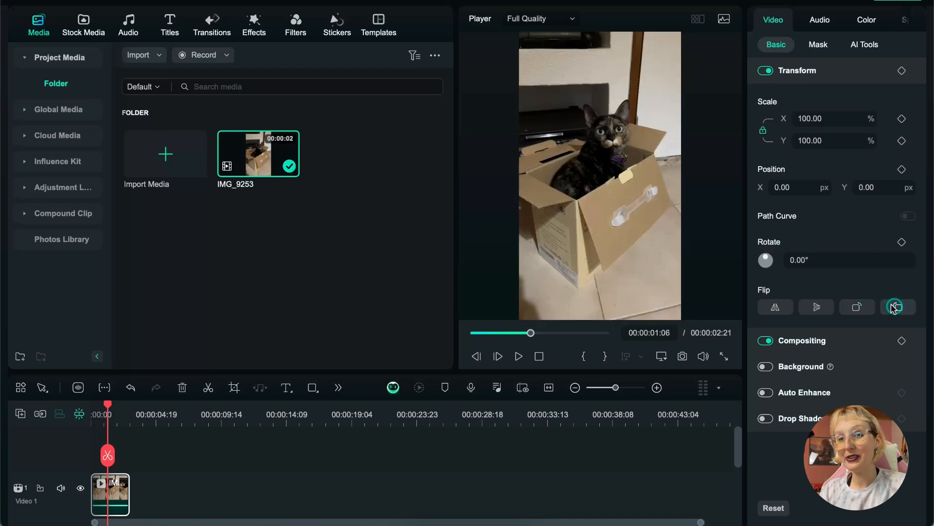
Try flipping the clip horizontally and vertically, returning it to its original orientation
left_click(785, 306)
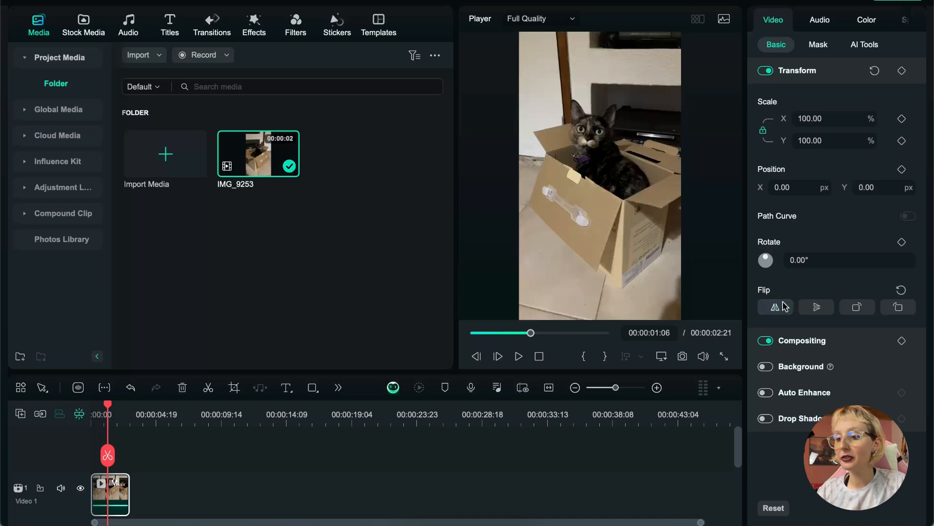
left_click(785, 306)
left_click(785, 306)
left_click(785, 305)
left_click(785, 306)
left_click(786, 307)
left_click(813, 306)
left_click(811, 307)
left_click(811, 308)
left_click(811, 309)
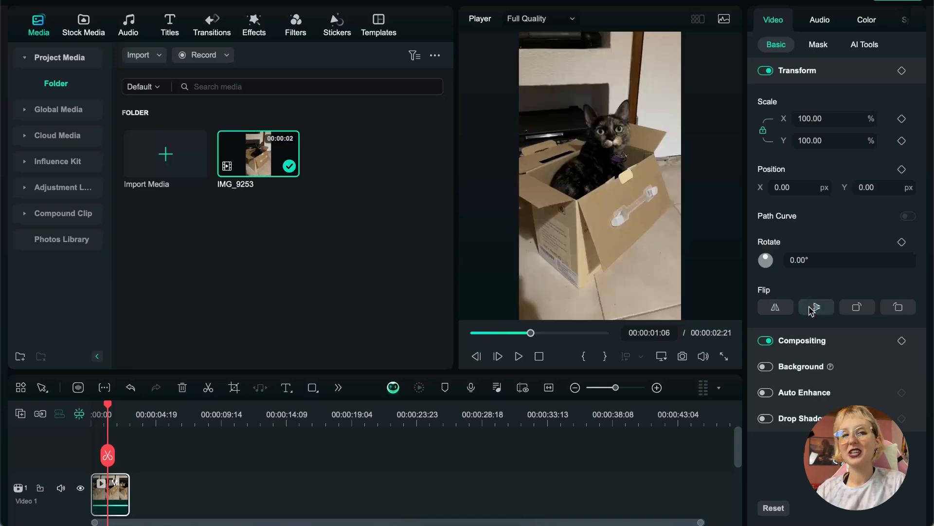
left_click(622, 268)
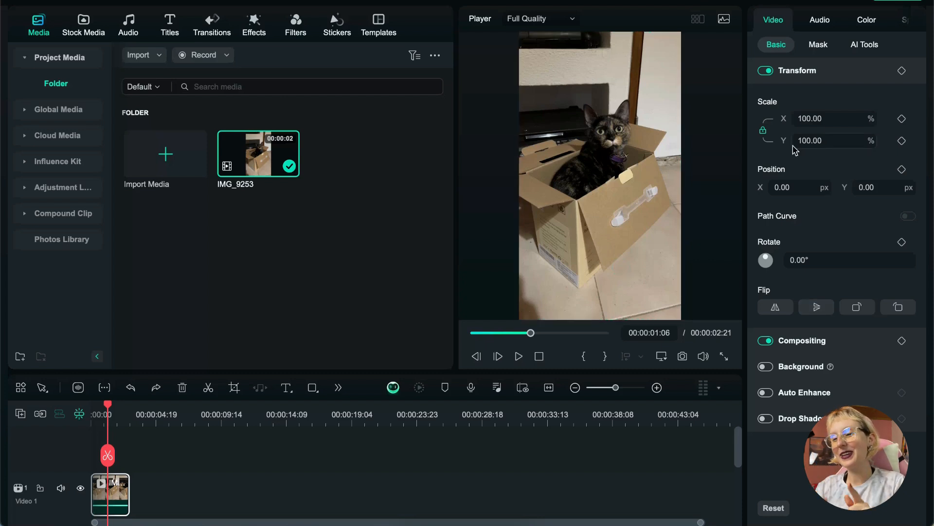
Switch to the clip's Compositing settings, set its opacity to 50, and reset the opacity
left_click(796, 73)
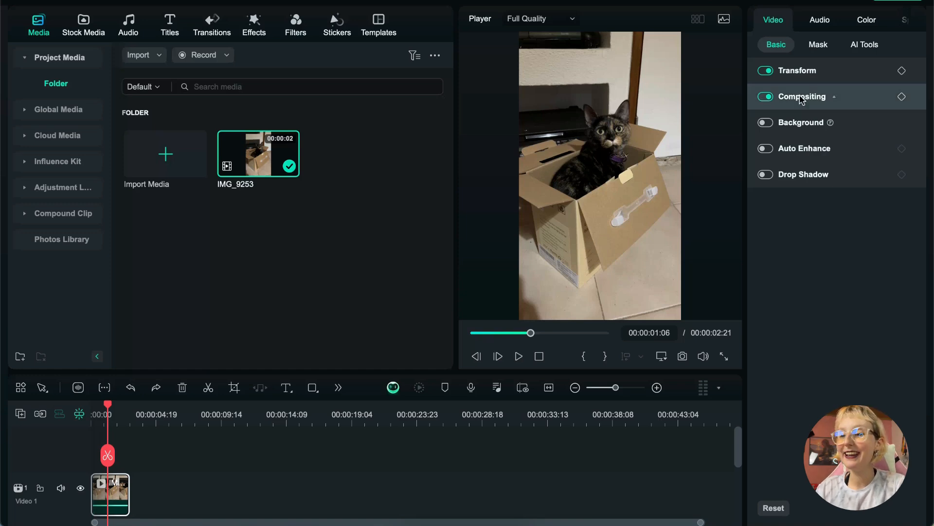
left_click(801, 97)
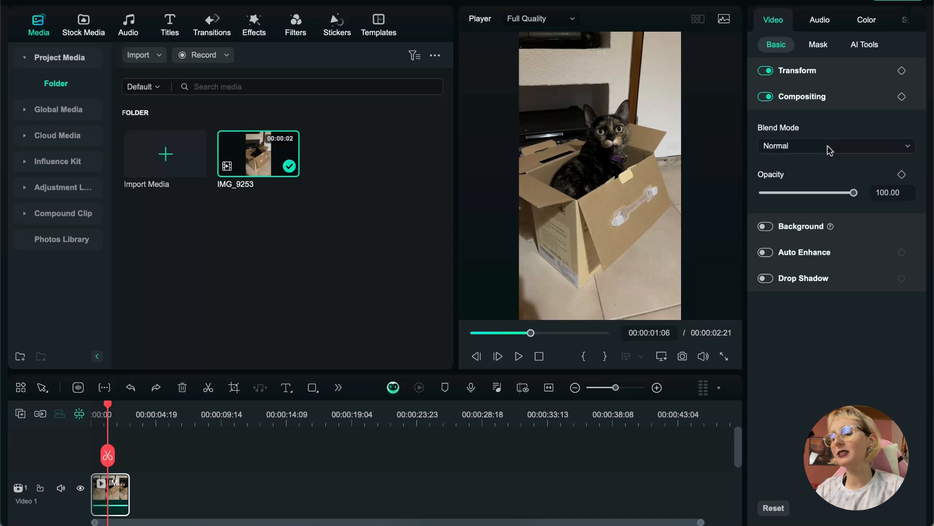
mouse_move(854, 193)
left_mouse_down()
mouse_move(762, 181)
mouse_move(859, 173)
mouse_move(803, 193)
mouse_move(867, 196)
left_mouse_up()
double_click(886, 192)
type("50")
key("Return")
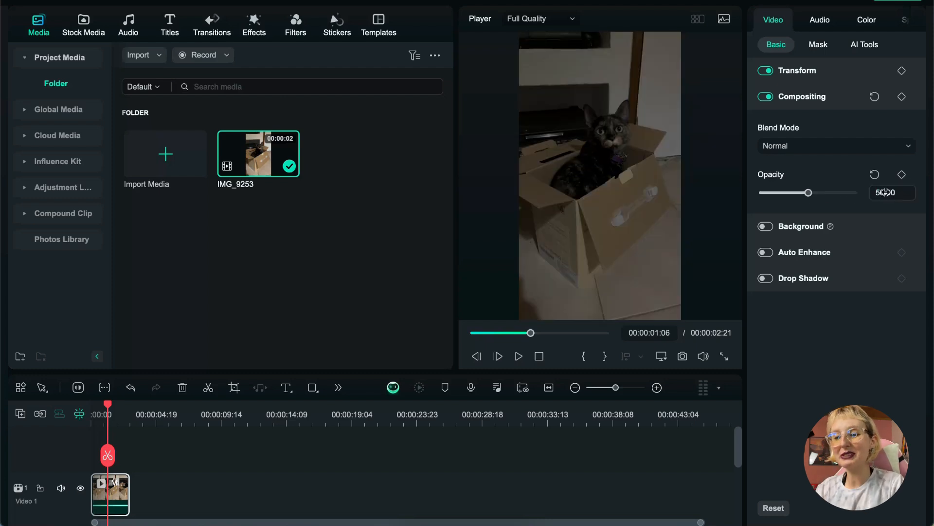
left_click(875, 173)
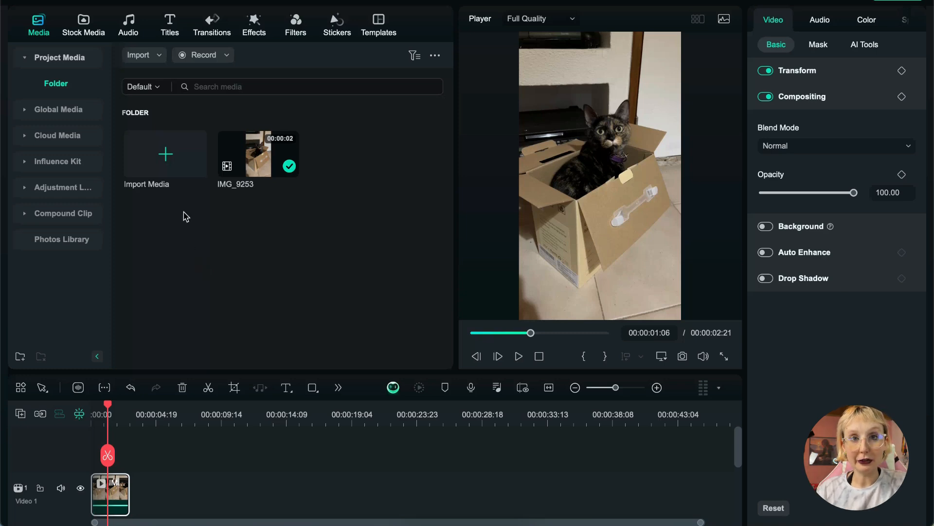
Import the "bg stream desktop" video from Downloads and place it on a track above the cat clip, keeping the 1080 x 1920 23.97fps project settings
left_click(174, 142)
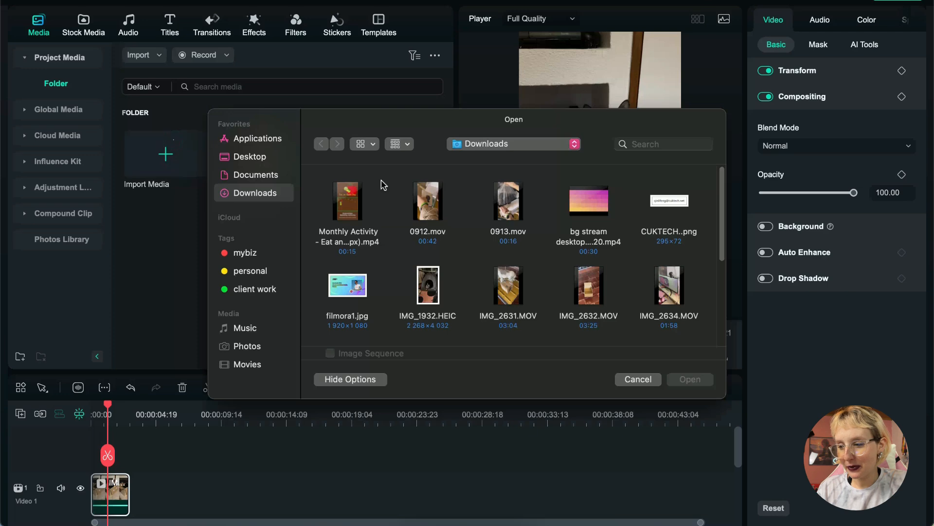
double_click(574, 213)
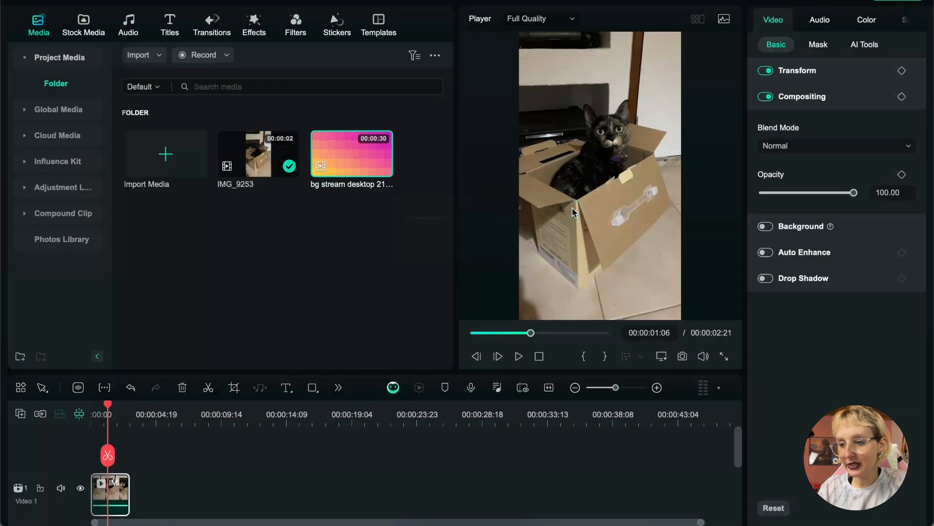
left_click_drag(333, 151, 85, 442)
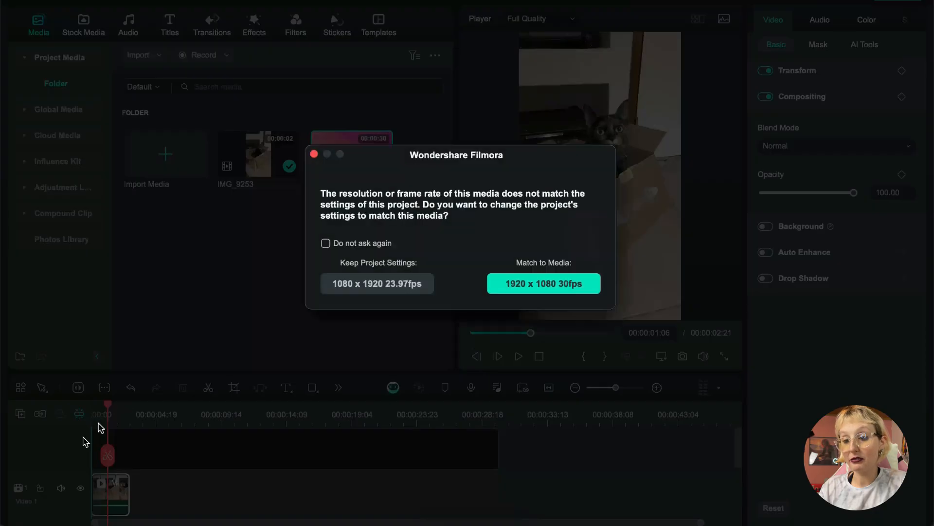
left_click(397, 289)
Shorten the gradient overlay clip to match the cat clip's length and open its Blend Mode options
left_click_drag(491, 481, 129, 464)
scroll(421, 465, "down", 1)
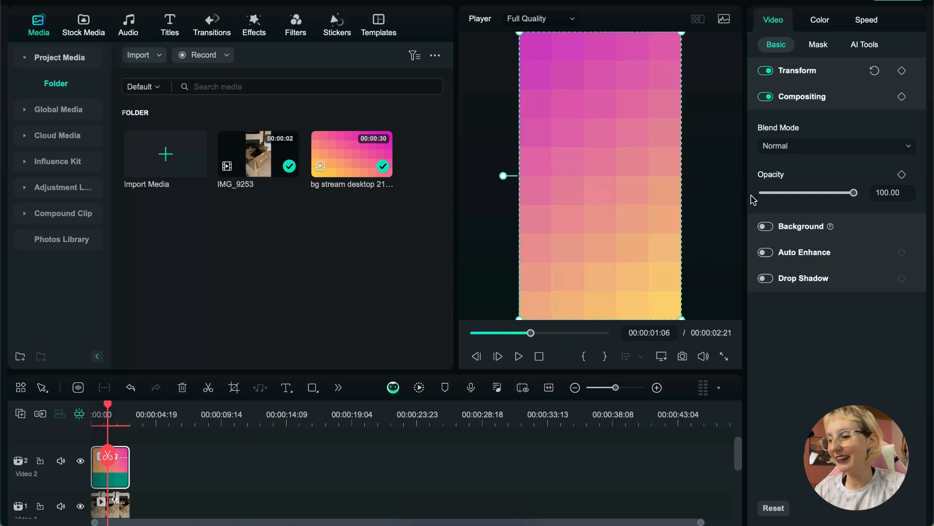
left_click(852, 148)
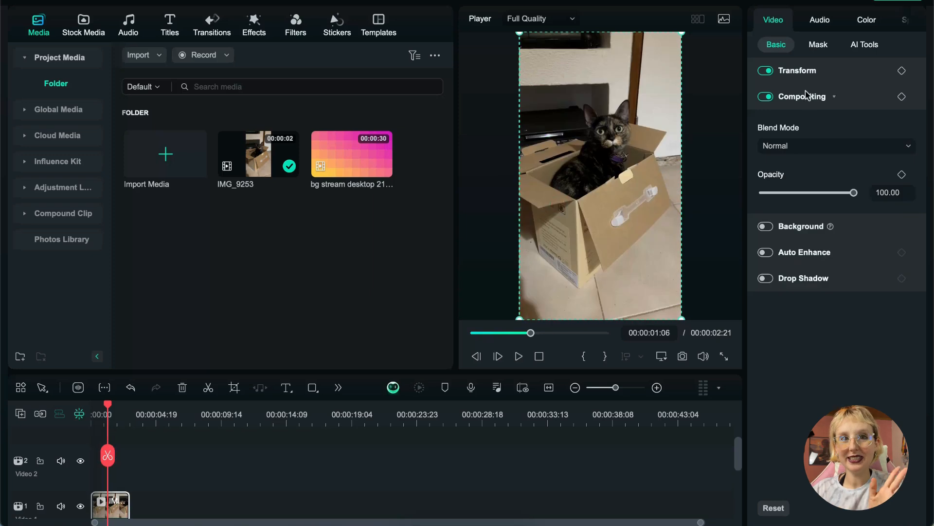
Collapse the Compositing settings, then shrink the cat clip and centre it in the frame with black borders around it
left_click(807, 97)
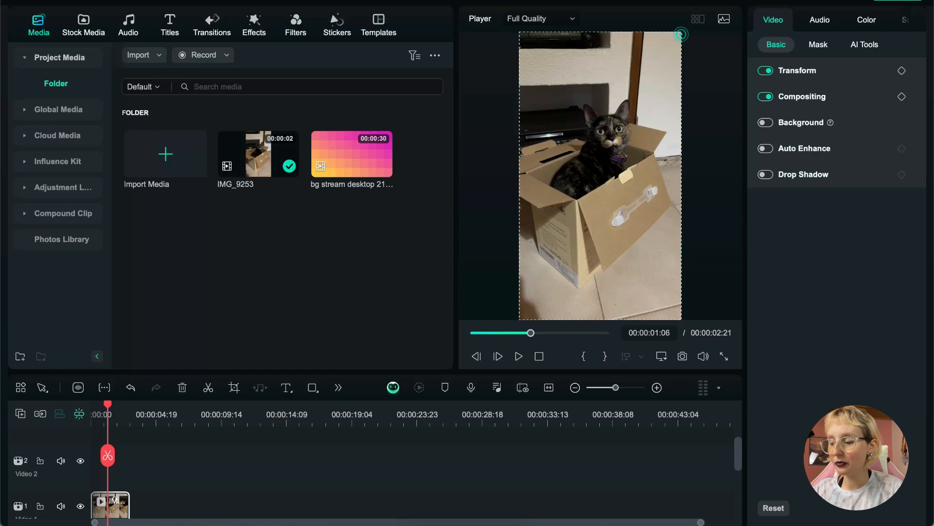
left_click_drag(682, 34, 617, 109)
left_click_drag(598, 161, 619, 123)
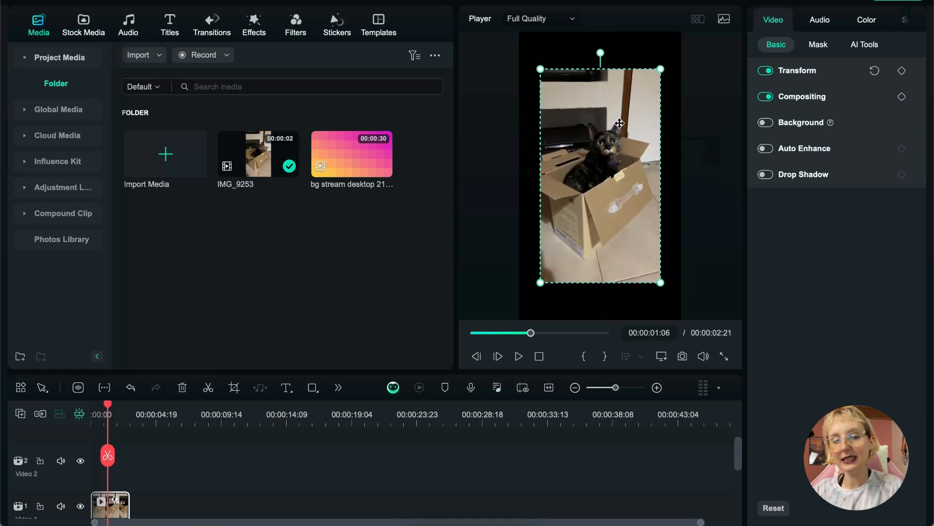
left_click(680, 100)
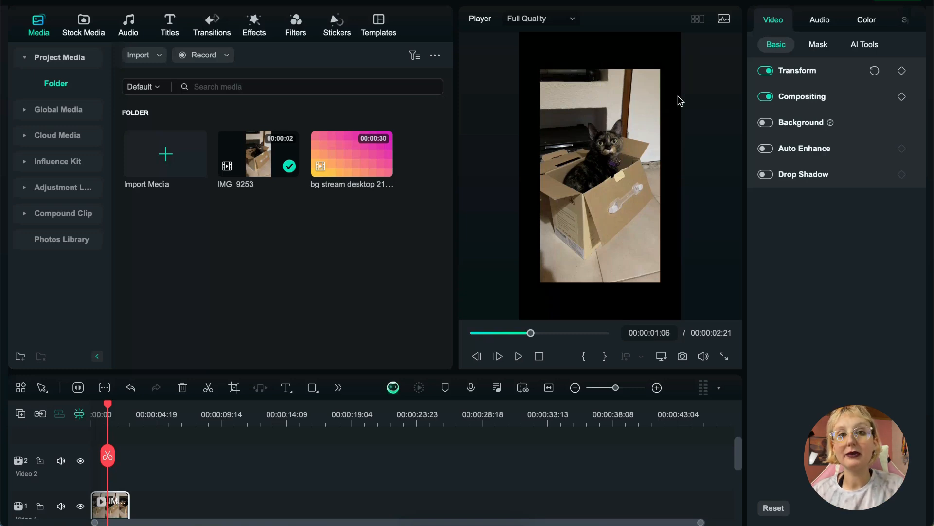
Turn on the Background setting for the cat clip, using the Blur type to fill the black borders
left_click(769, 126)
left_click(769, 126)
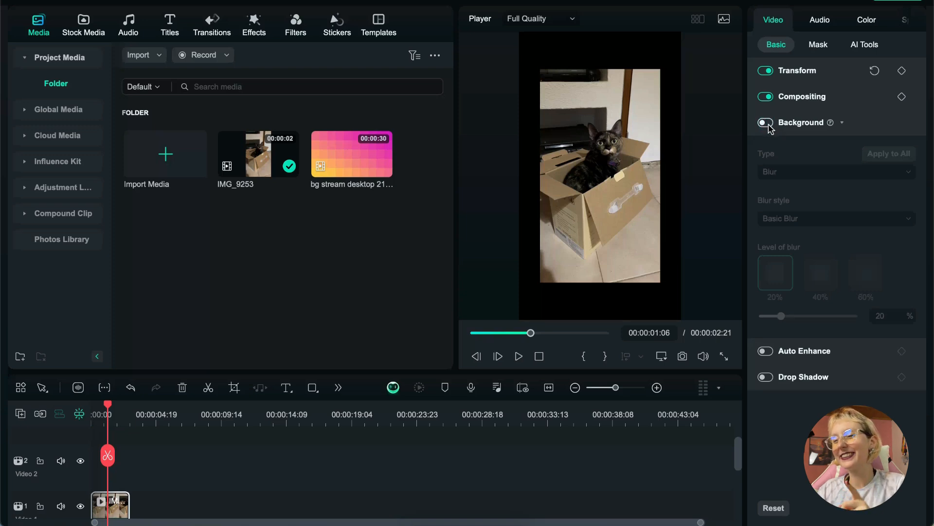
left_click(767, 122)
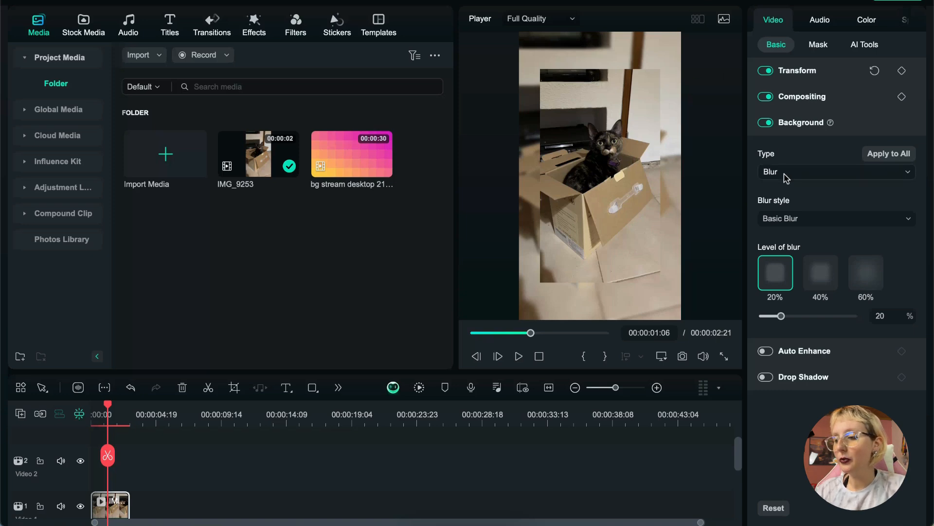
Try the Direction, Graniny and Color blur styles on the clip's background and settle on Radial Blur
left_click(790, 219)
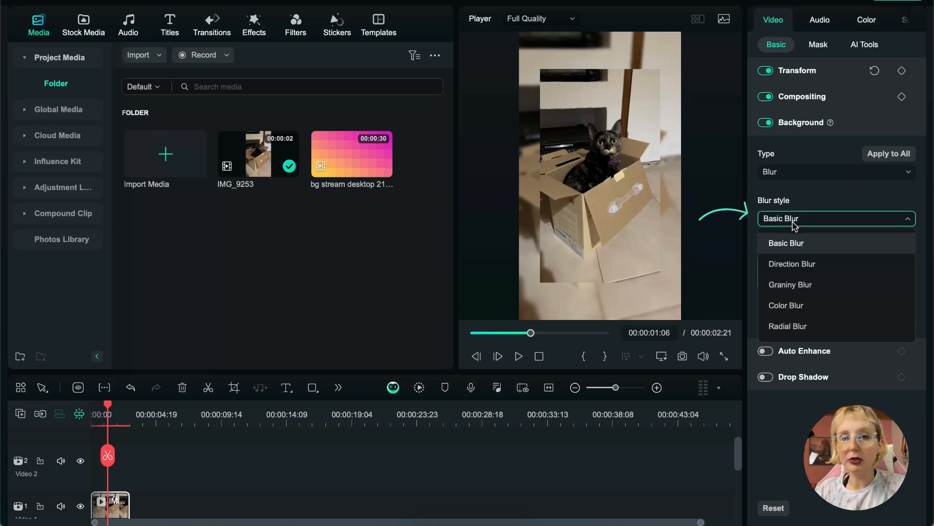
left_click(794, 263)
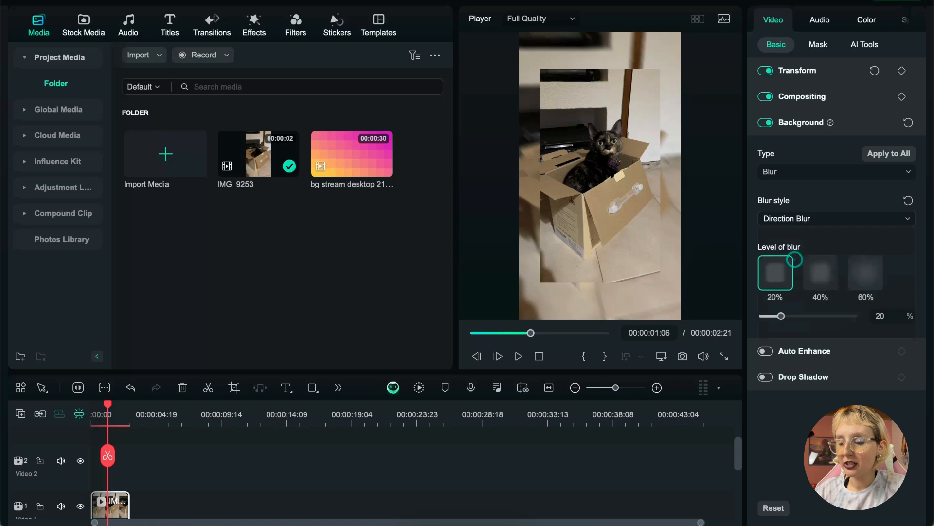
left_click(800, 224)
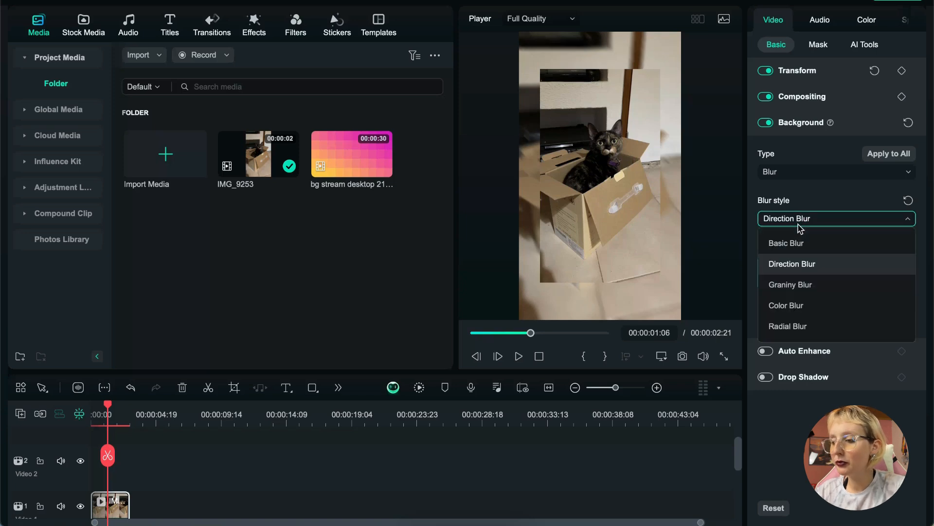
left_click(794, 284)
left_click(797, 225)
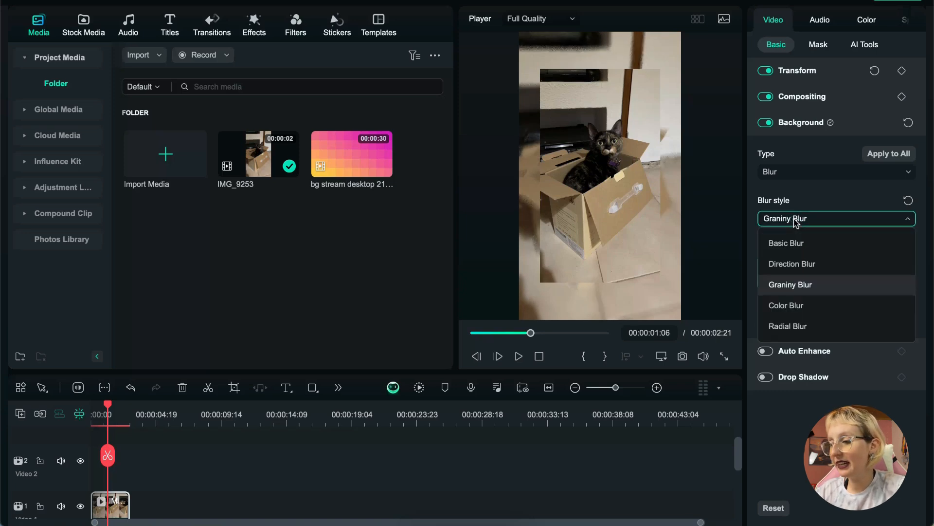
left_click(793, 306)
left_click(799, 221)
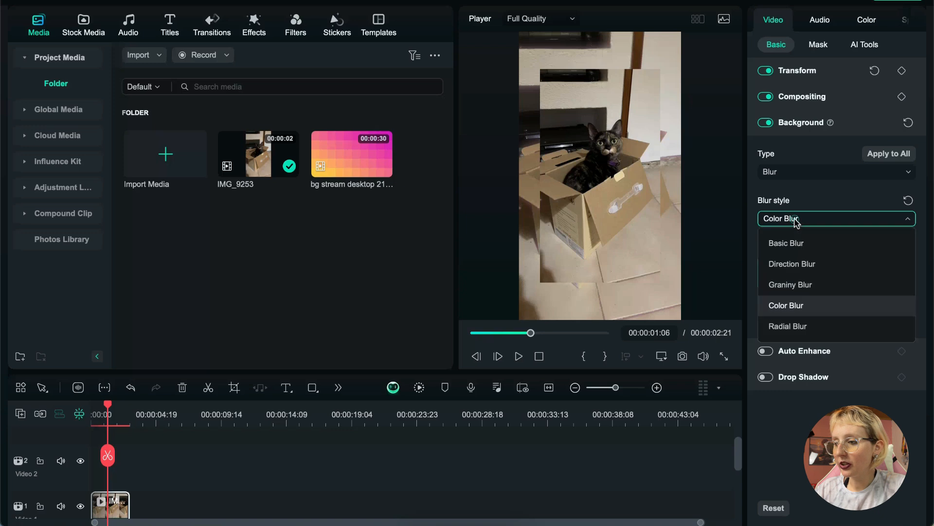
left_click(800, 325)
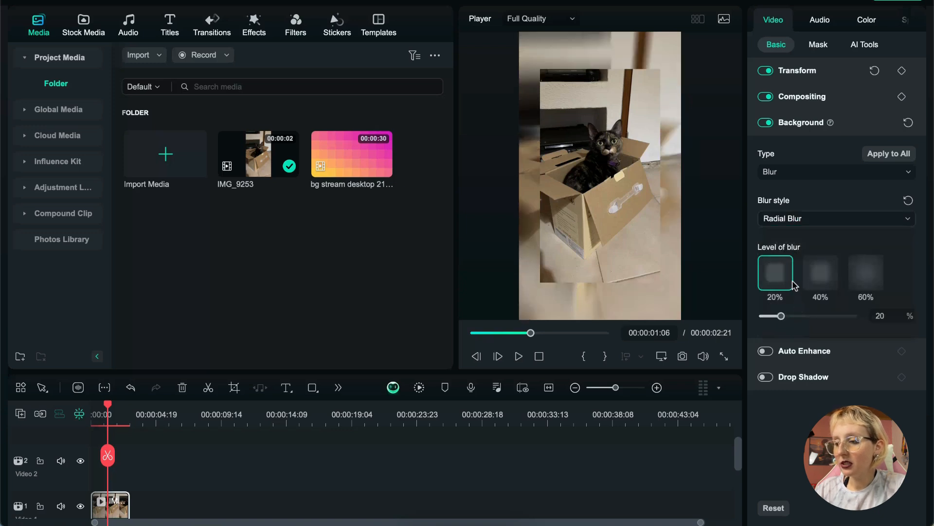
Try the 60% preset for the background's level of blur and set the level to 50%
left_click(818, 273)
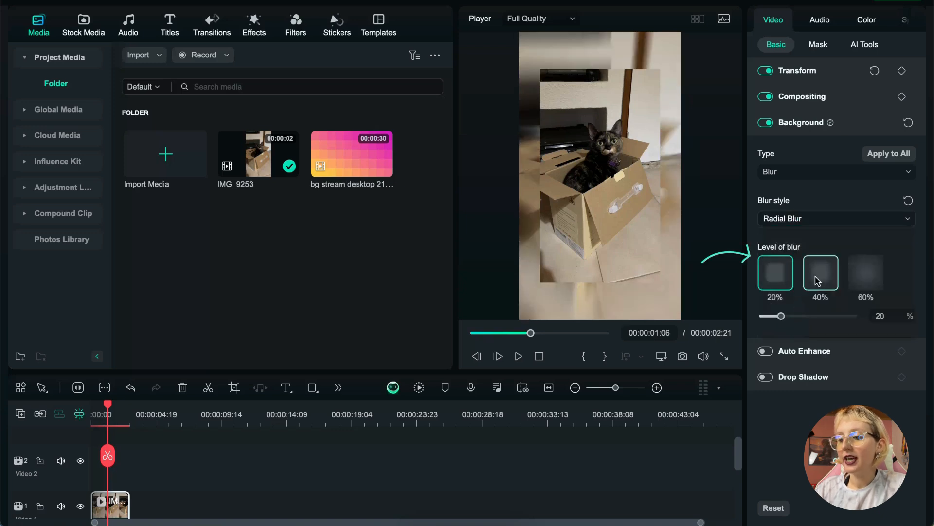
left_click(858, 276)
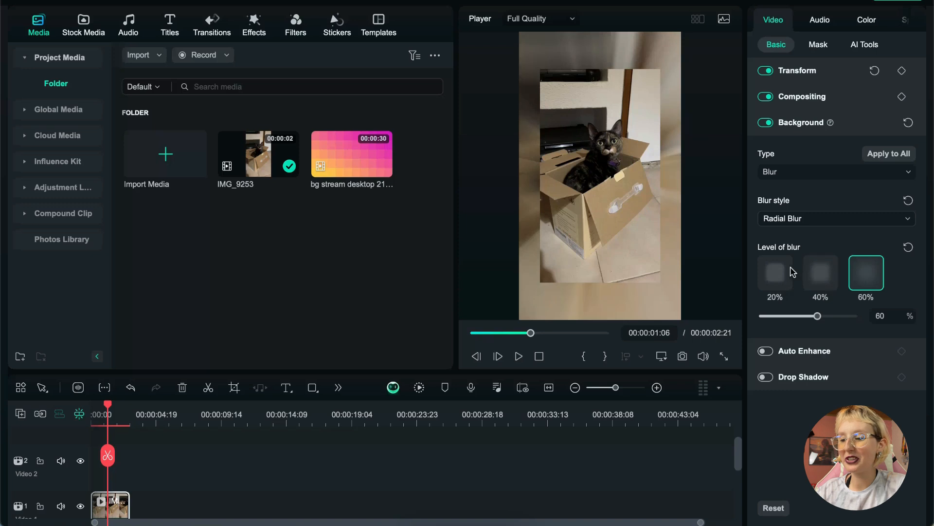
mouse_move(818, 316)
left_mouse_down()
mouse_move(772, 316)
mouse_move(803, 316)
left_mouse_up()
left_click(887, 314)
type("50")
key("Return")
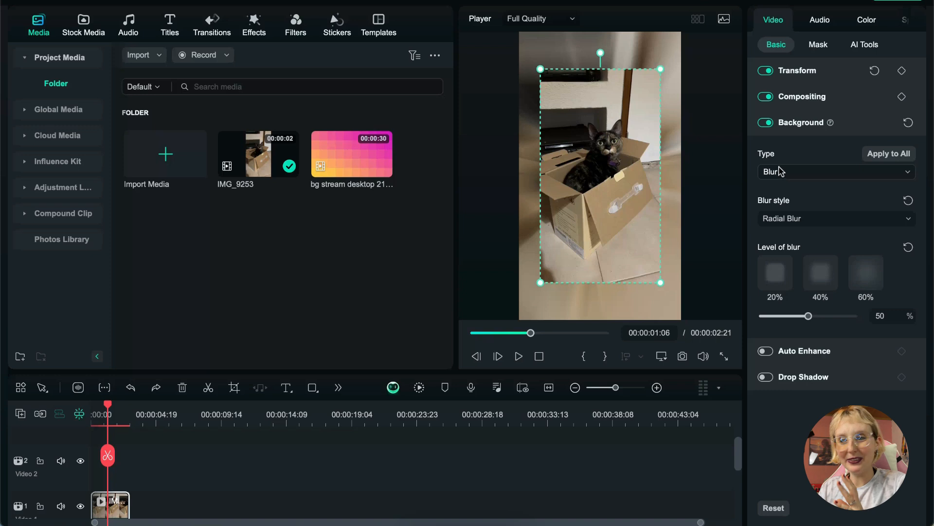
Change the background type to Color and try magenta before choosing olive green
left_click(781, 172)
left_click(777, 216)
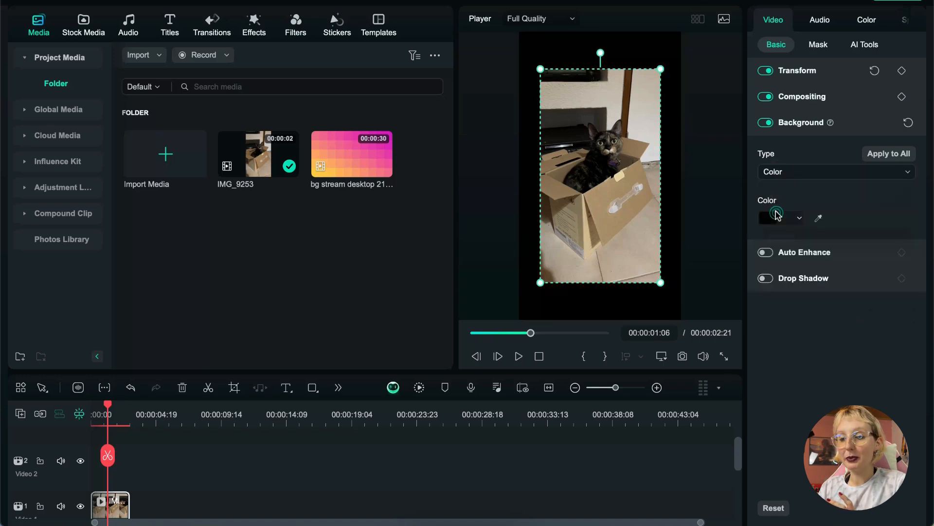
left_click(779, 218)
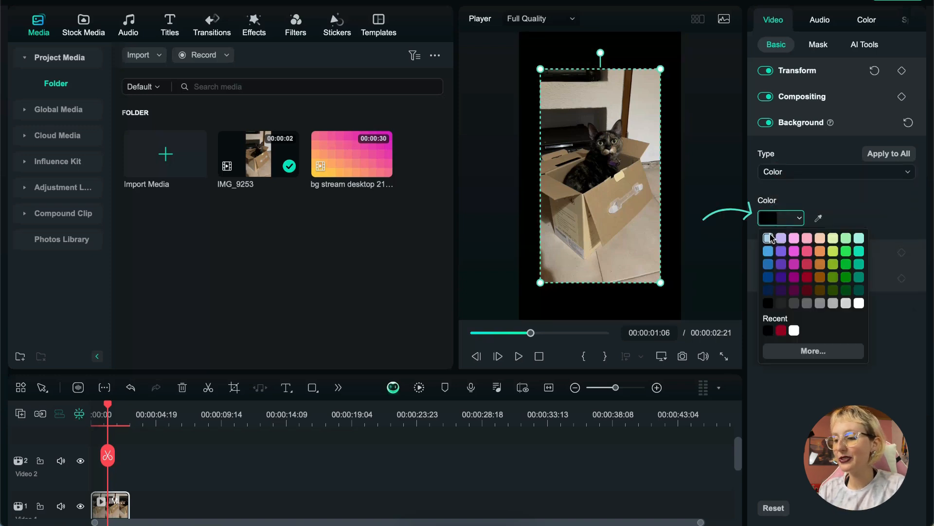
left_click(795, 264)
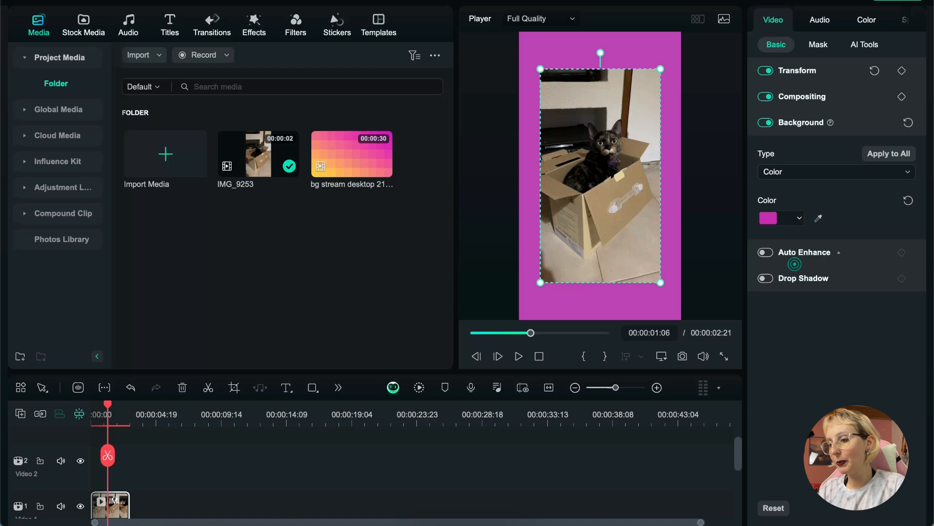
left_click(780, 219)
left_click(837, 267)
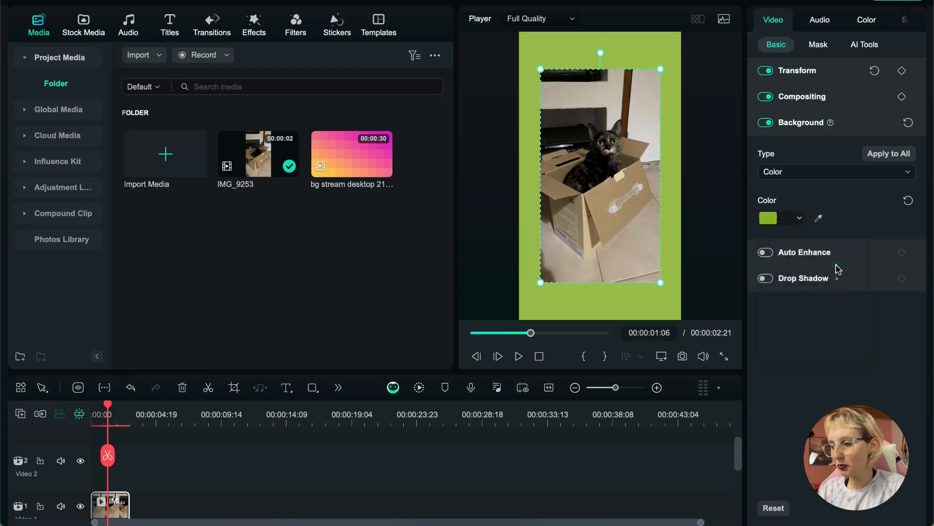
left_click(780, 216)
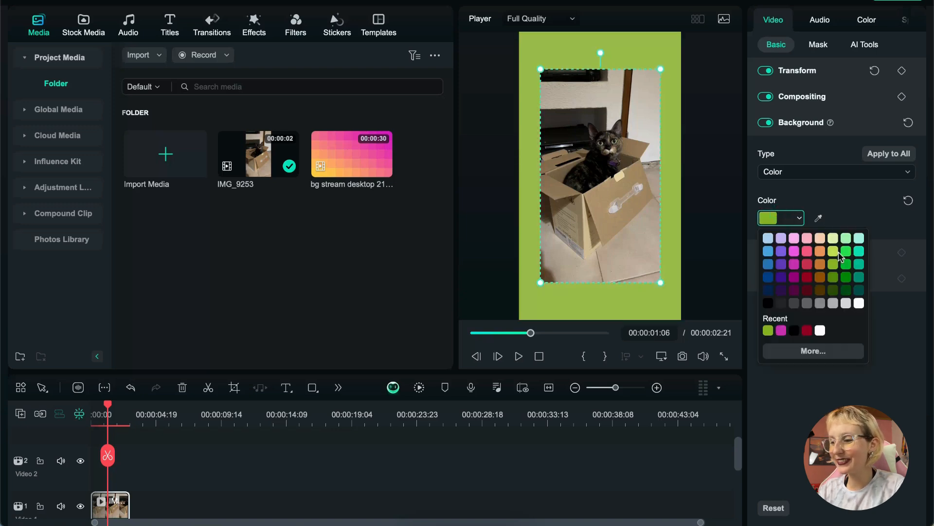
left_click(814, 351)
left_click(566, 191)
left_click_drag(566, 191, 500, 228)
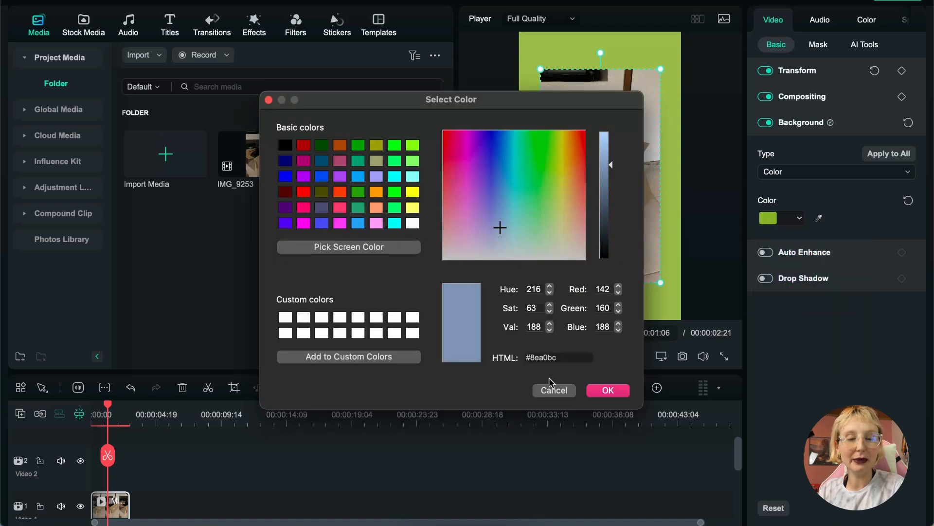
left_click(554, 390)
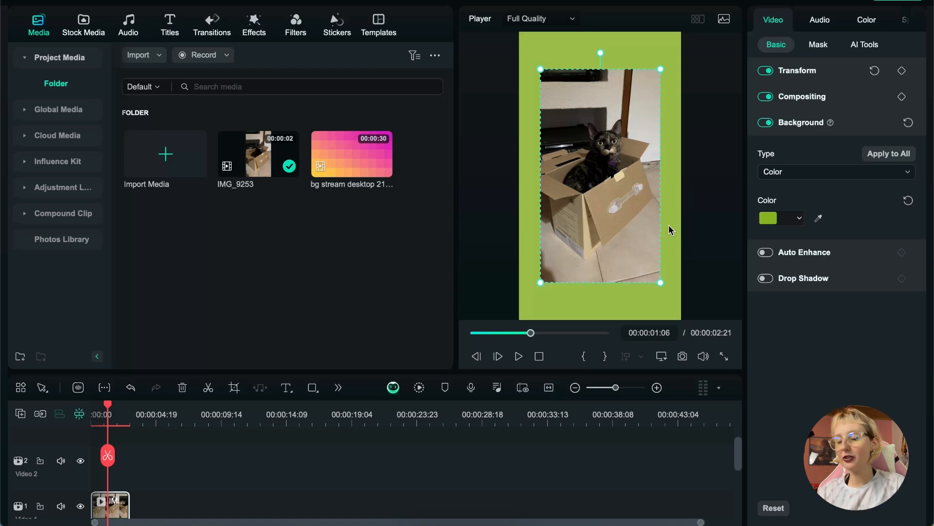
Change the background type to Pattern, browse the patterns and apply the pink heart design
left_click(800, 171)
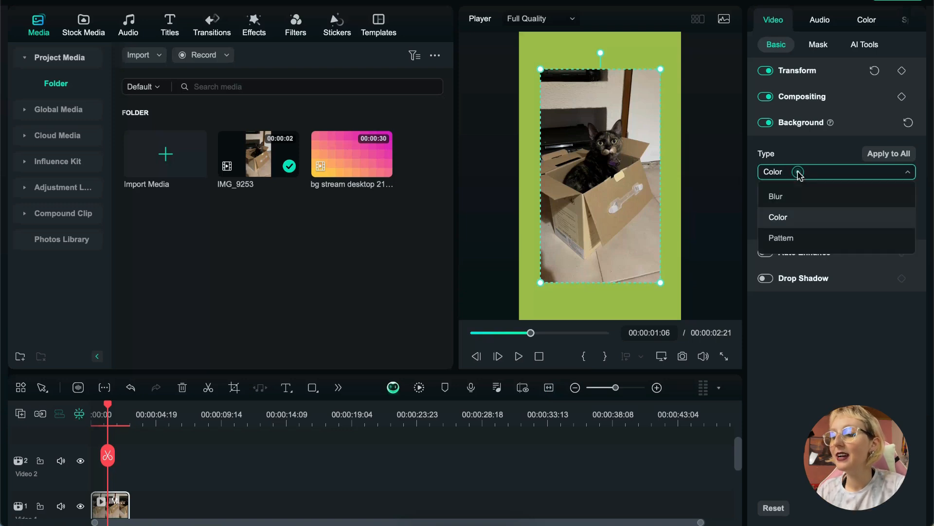
left_click(792, 237)
scroll(829, 216, "down", 2)
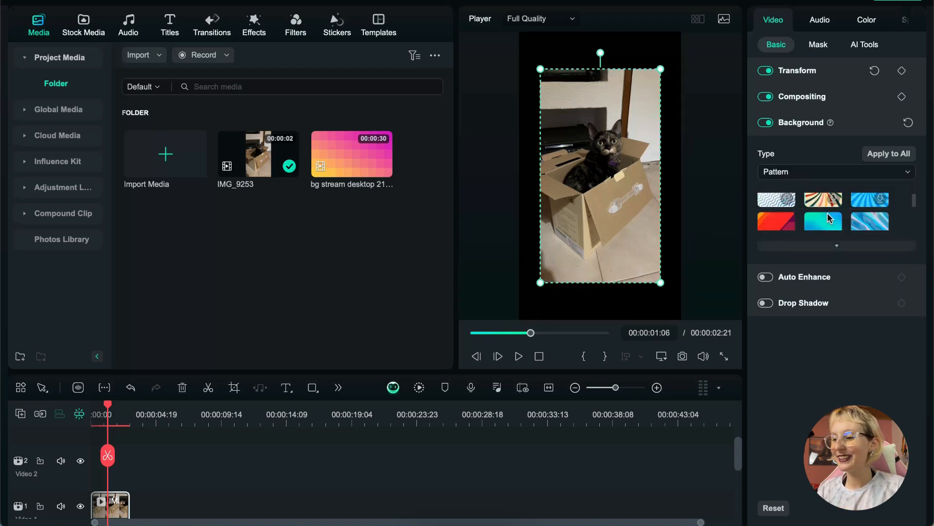
scroll(829, 217, "down", 2)
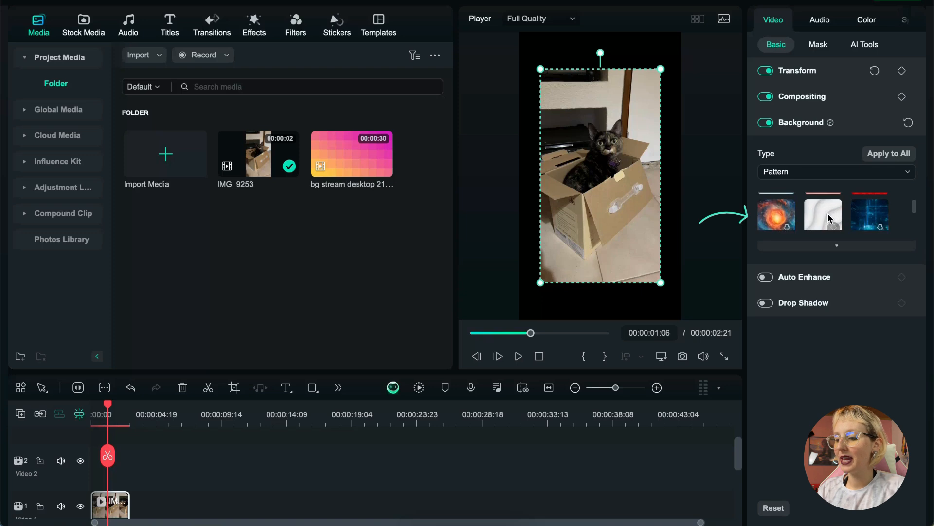
scroll(829, 218, "up", 2)
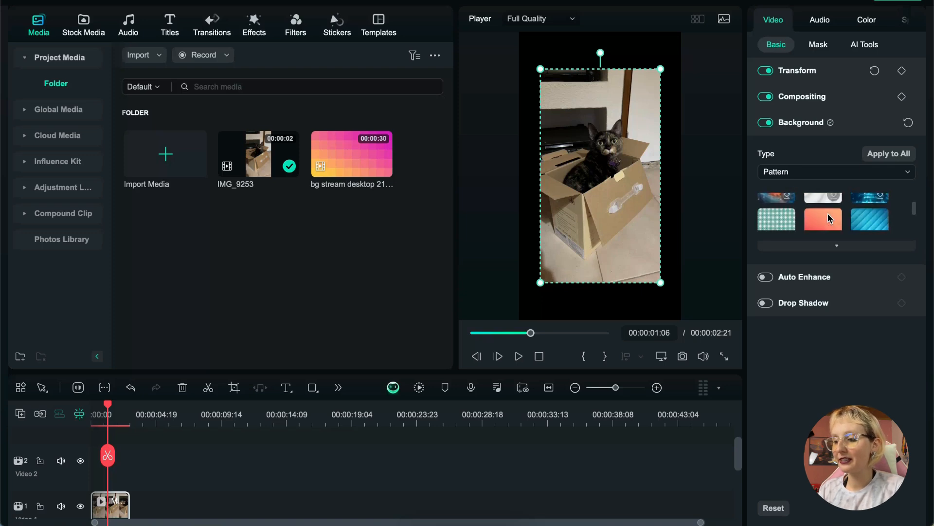
left_click(829, 217)
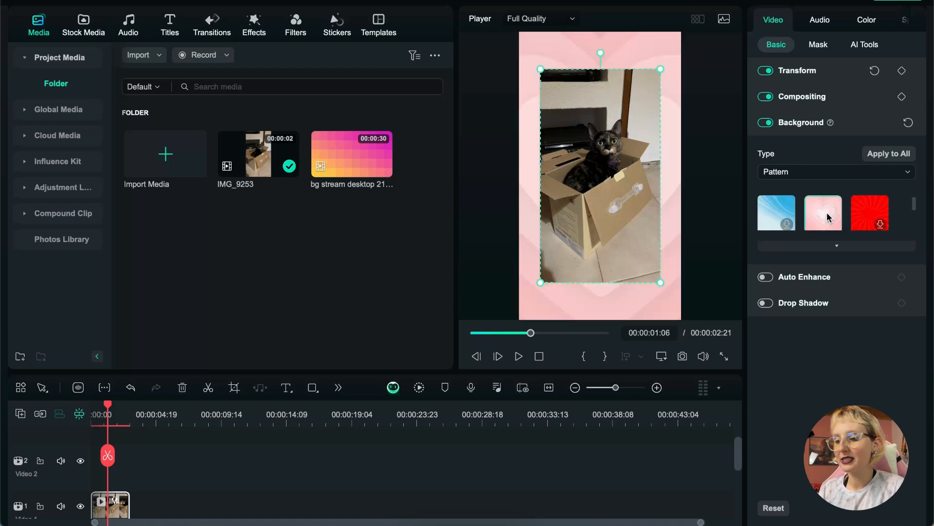
Shrink the cat clip further and try the red sunburst pattern before applying the orange gradient with white corners
left_click_drag(661, 282, 615, 209)
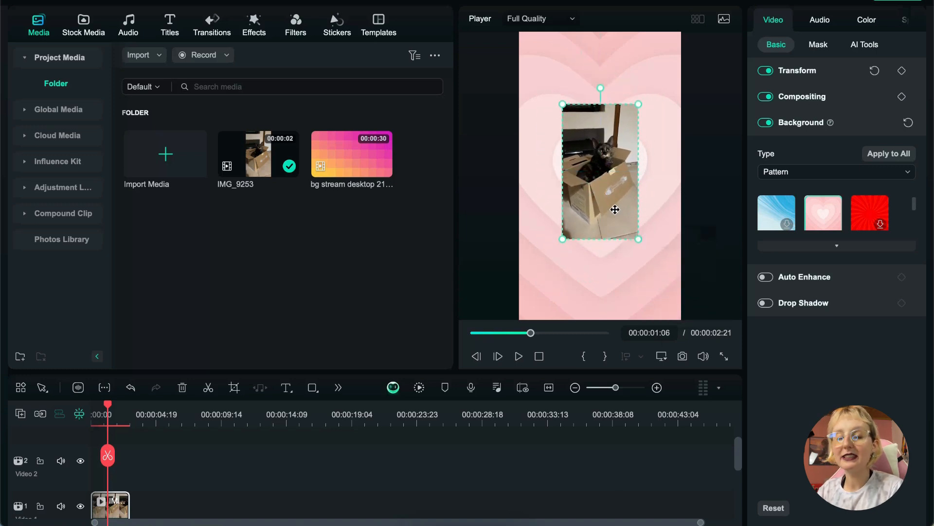
left_click(872, 216)
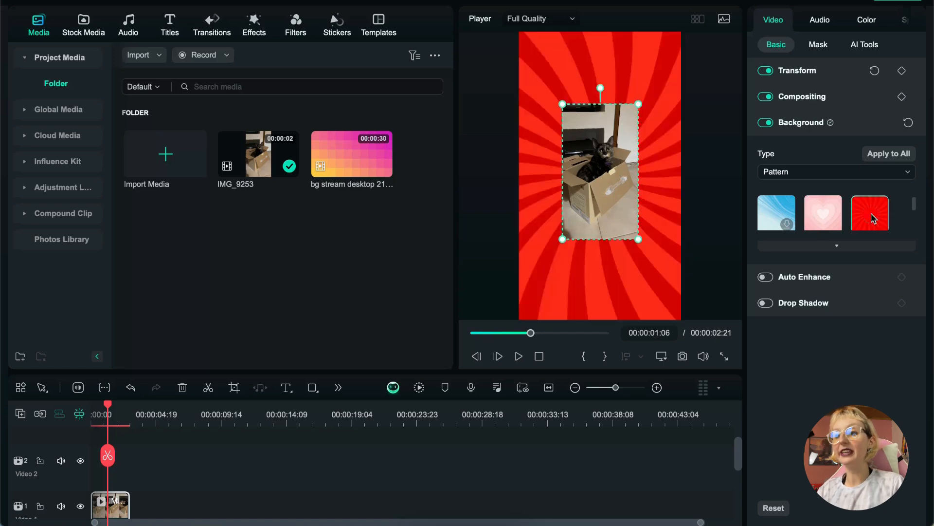
scroll(846, 214, "down", 3)
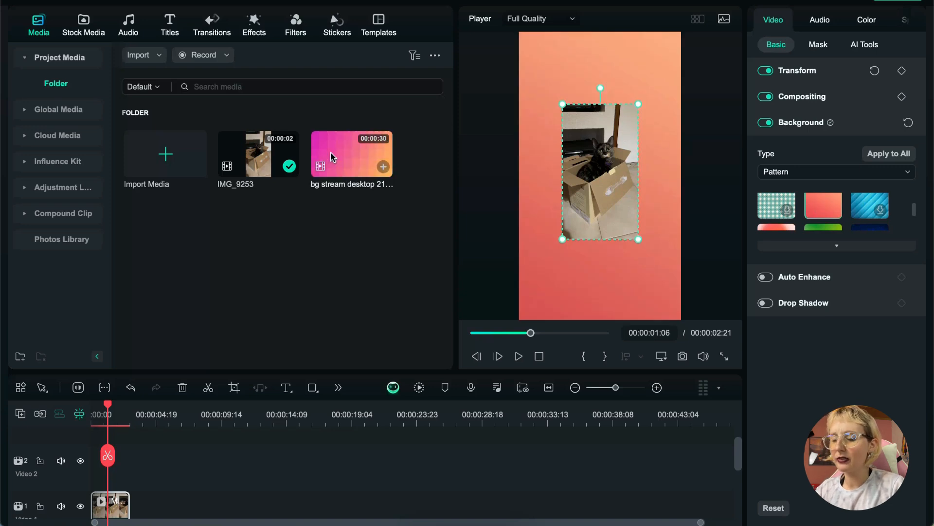
scroll(779, 210, "down", 2)
left_click(780, 211)
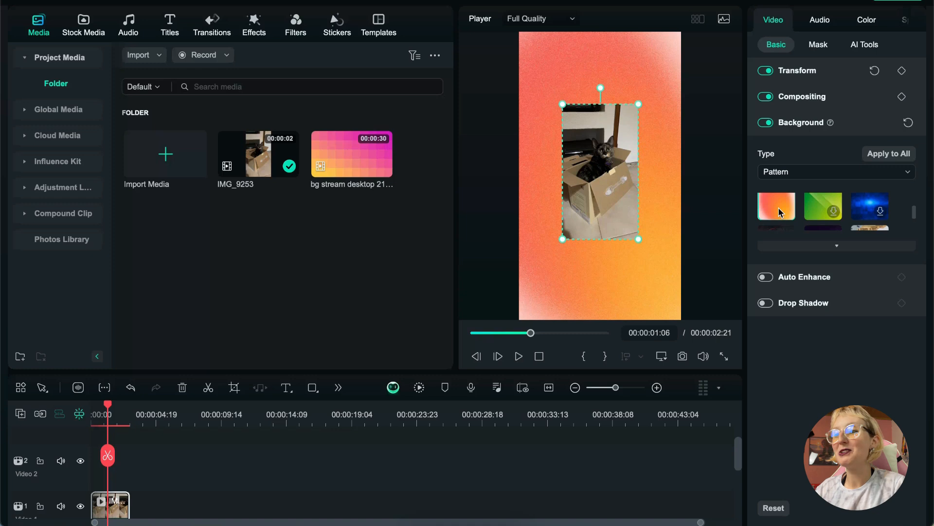
Restore the cat clip to full-frame size and toggle Auto Enhance on and off to compare the picture
left_click(787, 127)
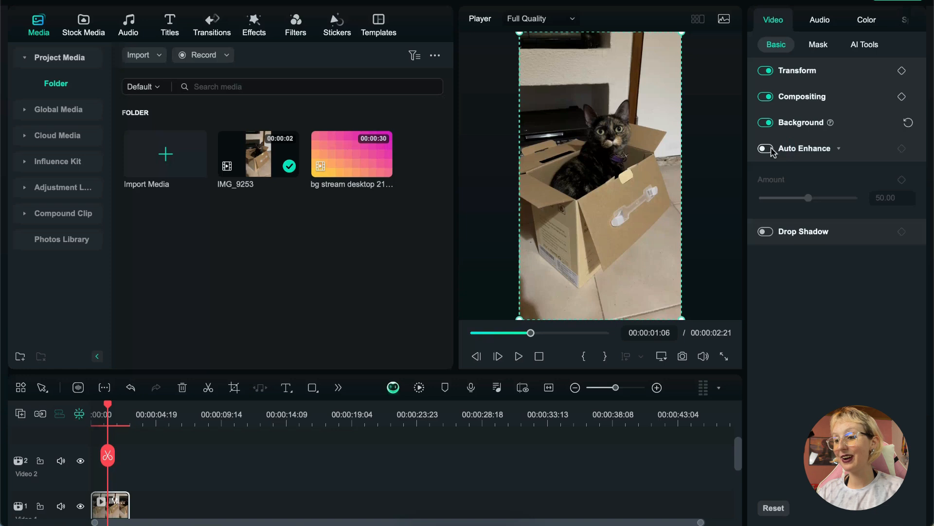
left_click(767, 149)
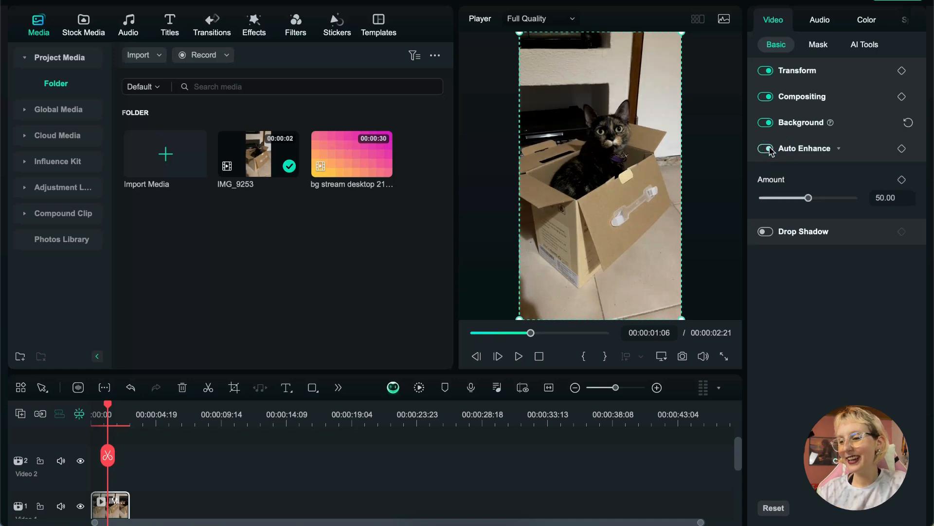
left_click(768, 149)
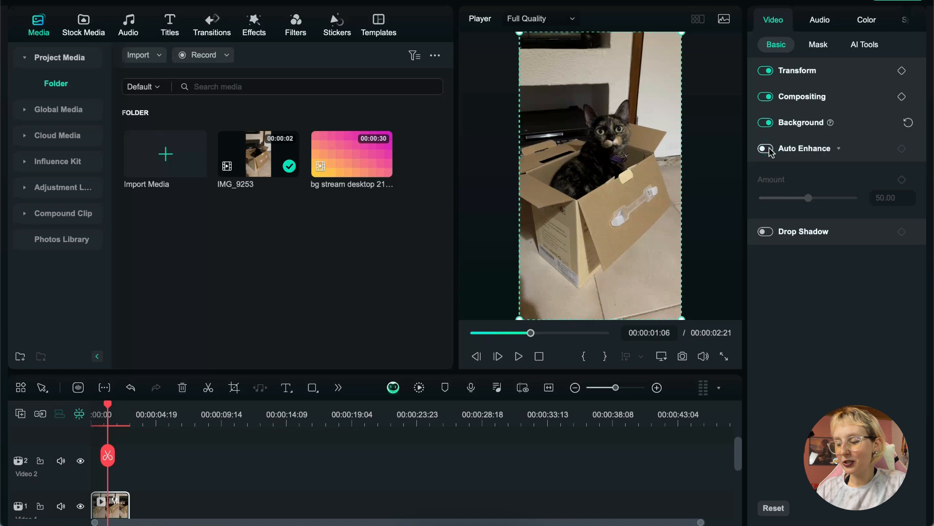
left_click(768, 149)
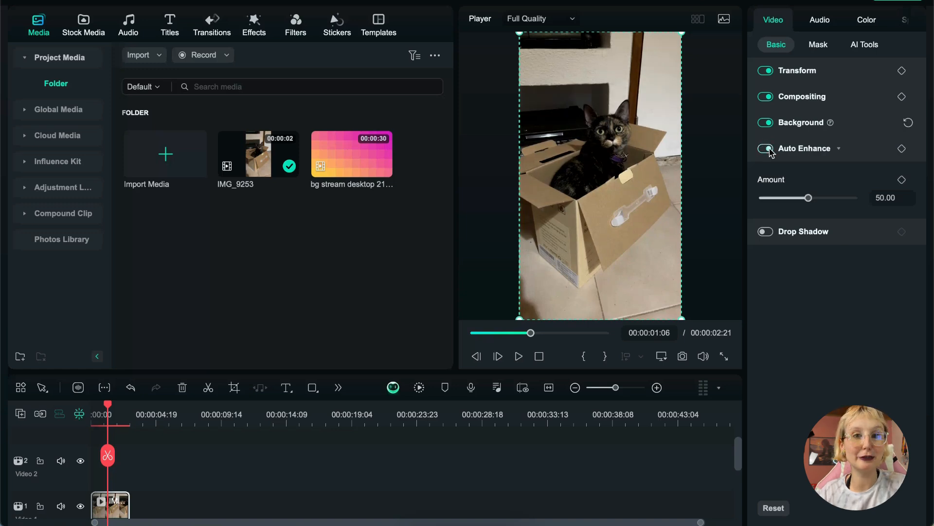
left_click(768, 149)
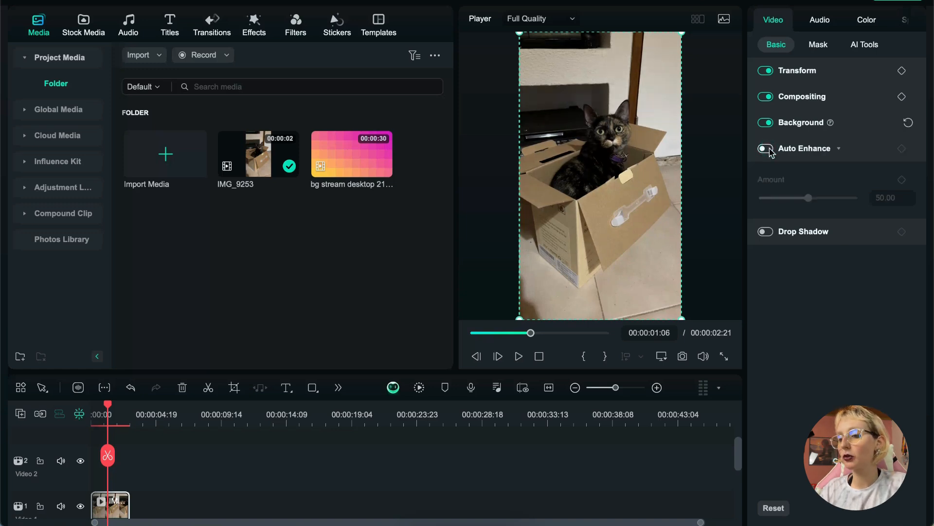
Turn on Auto Enhance for the cat clip and set its amount to 50
left_click(769, 150)
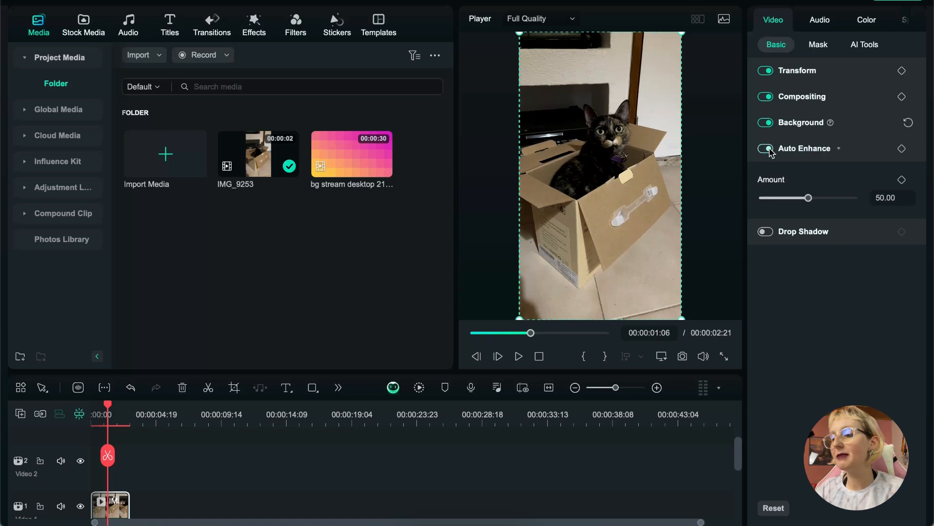
mouse_move(809, 198)
left_mouse_down()
mouse_move(761, 197)
mouse_move(865, 173)
mouse_move(811, 173)
left_mouse_up()
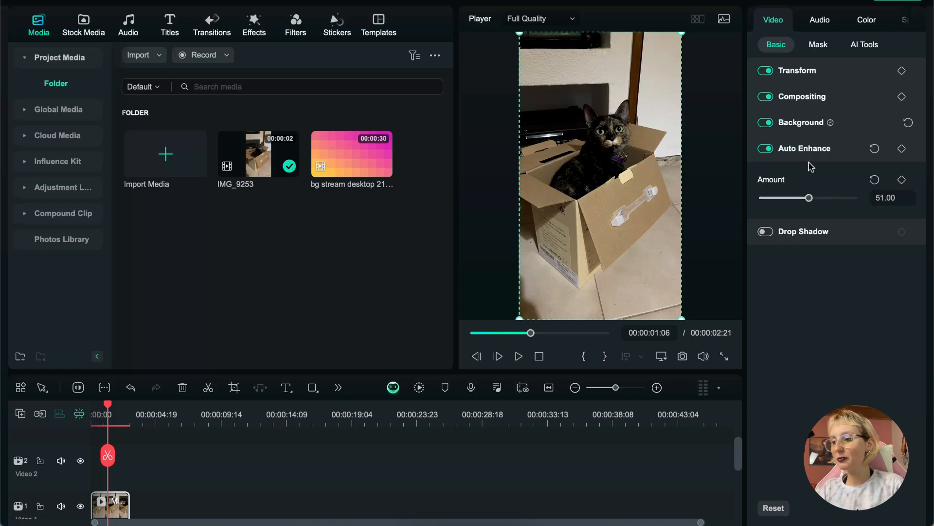
left_click(890, 195)
type("50")
key("Return")
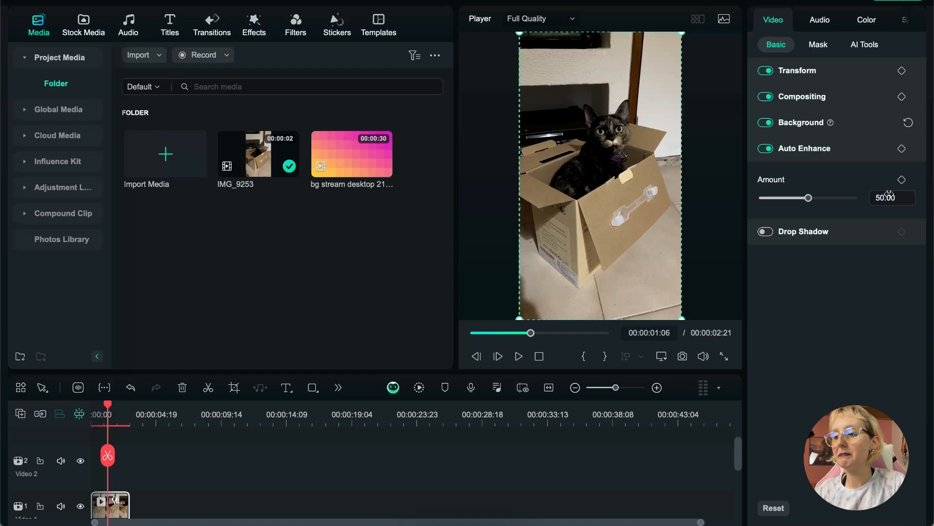
Shrink the cat clip, centre it in the frame on the white background, and turn on its Drop Shadow
left_click(842, 152)
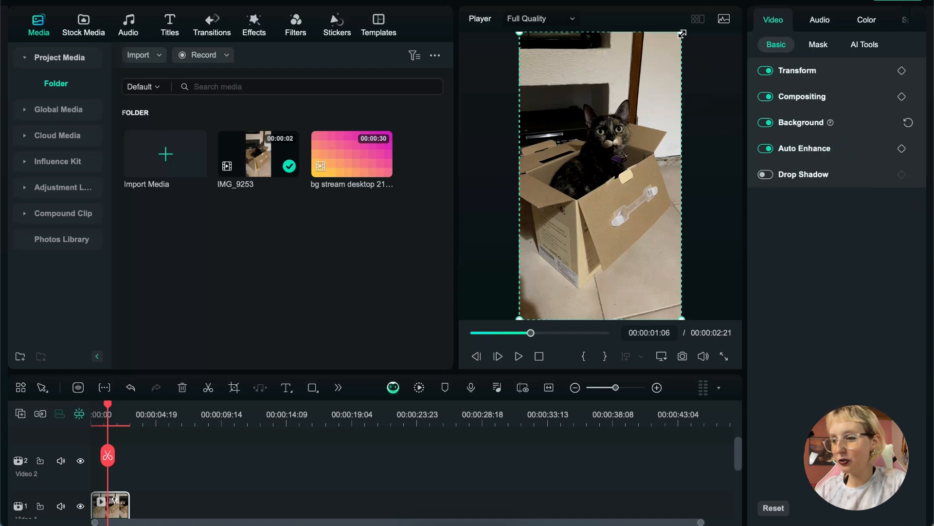
left_click_drag(682, 33, 638, 107)
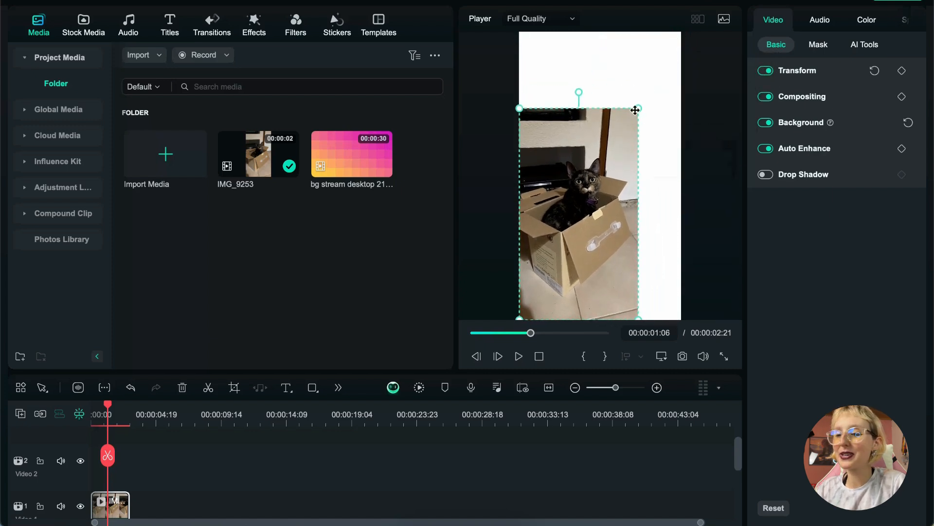
left_click_drag(616, 155, 638, 119)
left_click(682, 119)
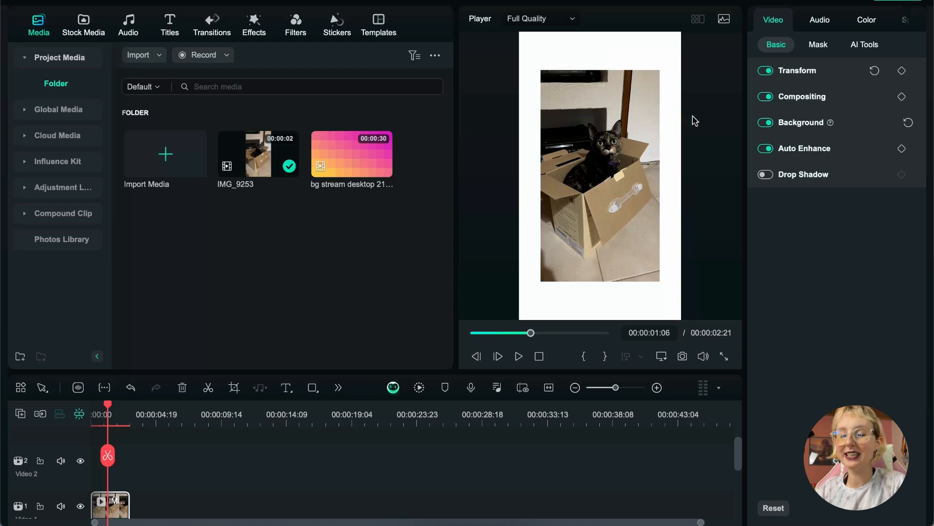
left_click(795, 175)
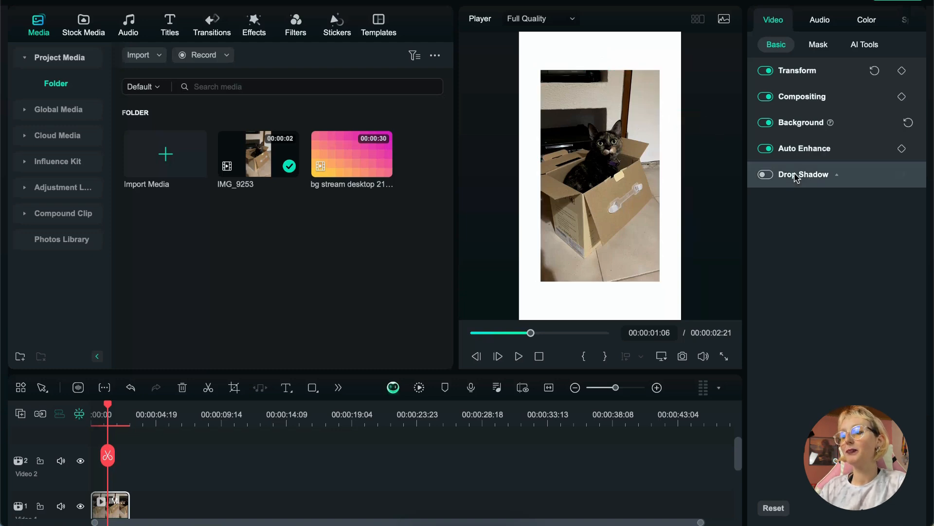
left_click(766, 175)
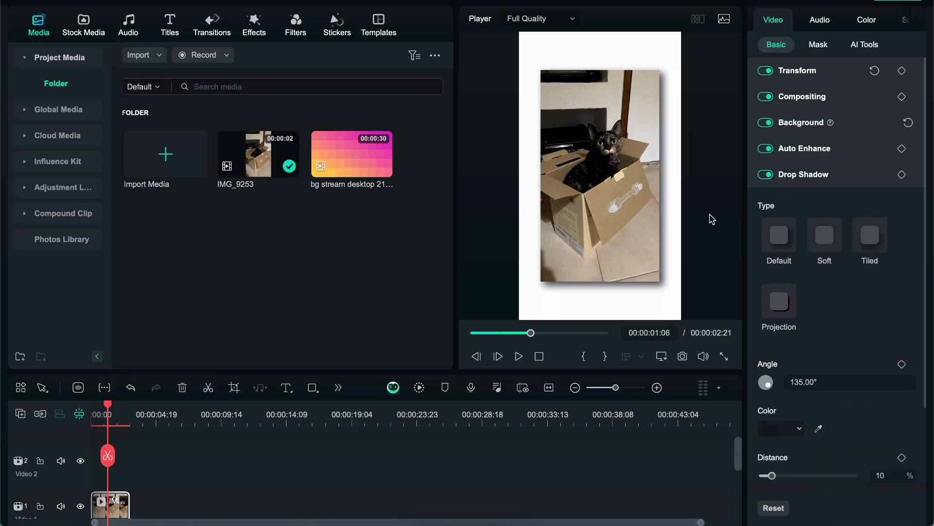
Set the drop shadow's angle to 360° and its color to dark red
scroll(799, 366, "down", 2)
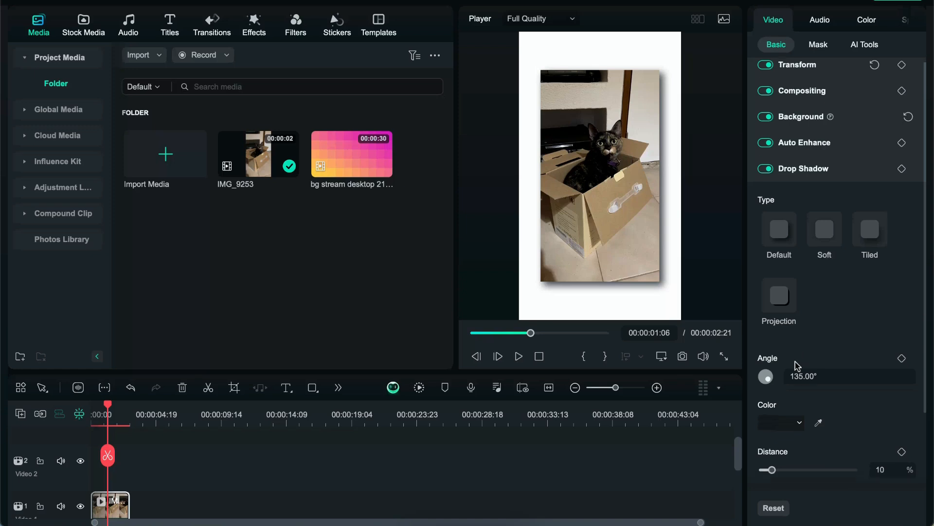
scroll(798, 366, "down", 5)
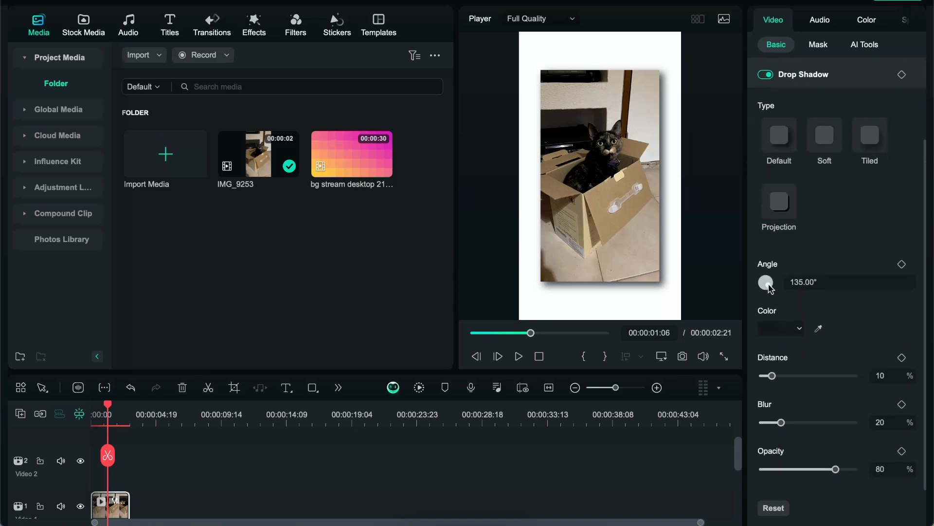
left_click_drag(773, 291, 765, 268)
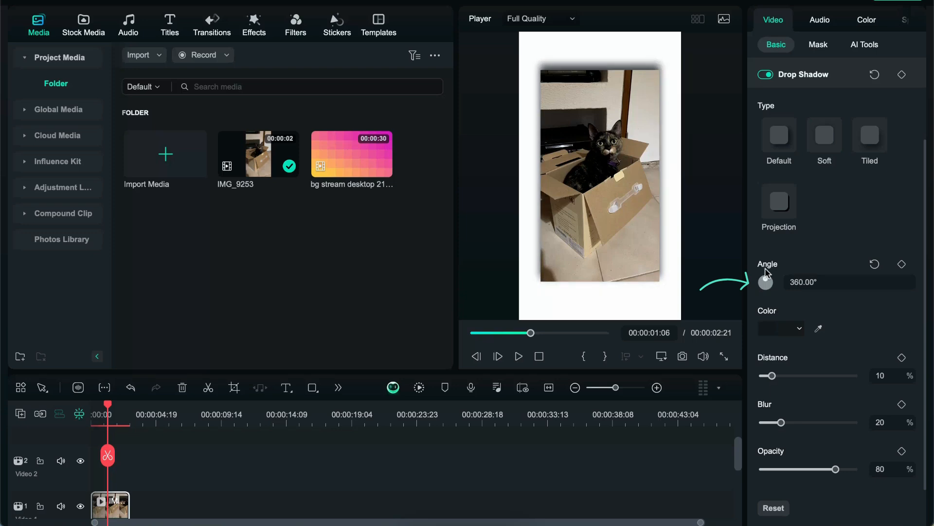
left_click(799, 328)
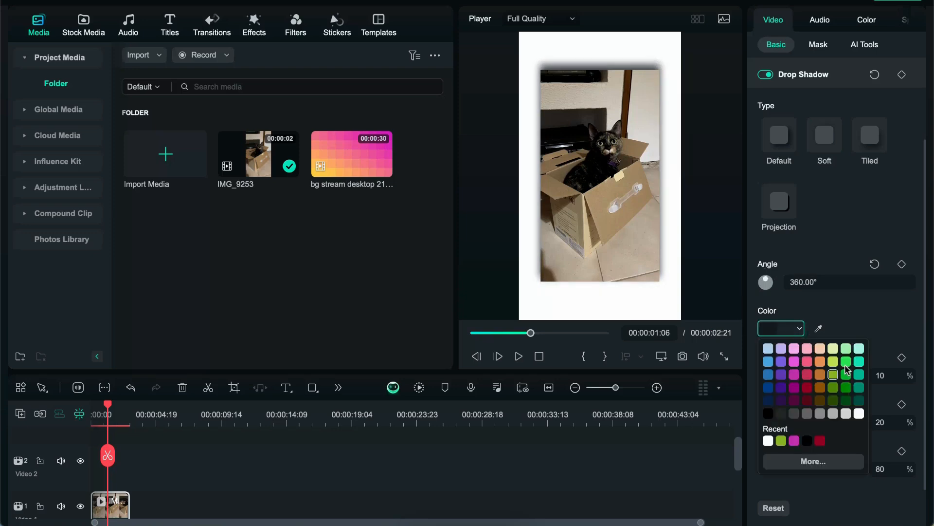
left_click(807, 388)
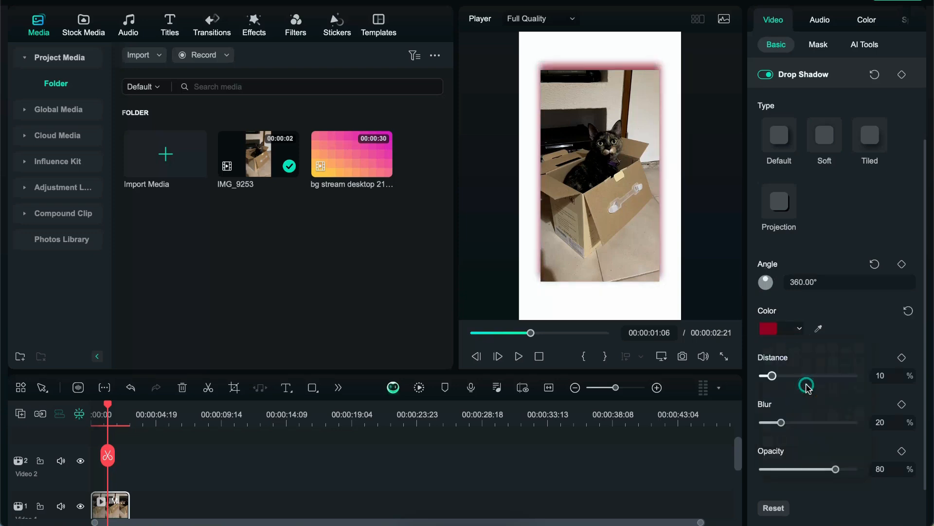
Set the drop shadow's blur to 28% and opacity to 39%, trying a distance of 3% before setting it to 50%
mouse_move(772, 375)
left_mouse_down()
mouse_move(800, 376)
mouse_move(765, 377)
left_mouse_up()
mouse_move(781, 422)
left_mouse_down()
mouse_move(880, 416)
mouse_move(789, 419)
left_mouse_up()
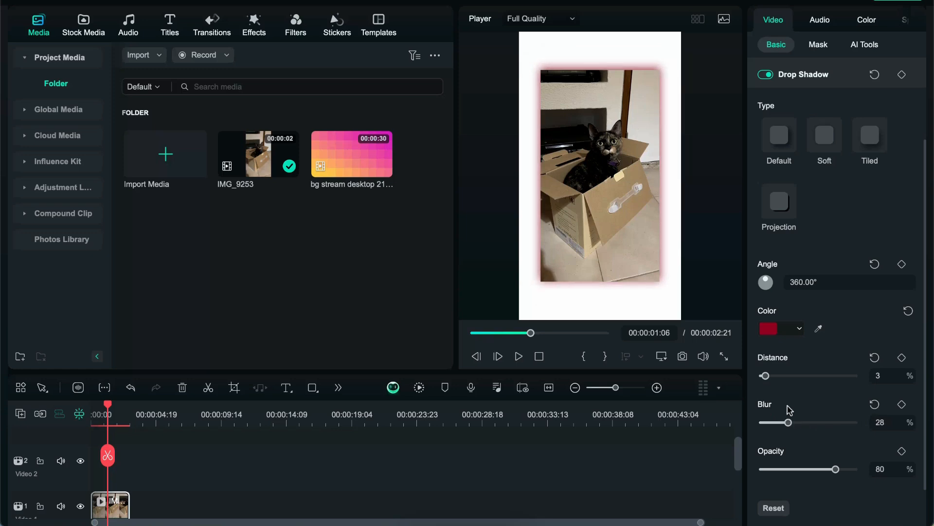
mouse_move(801, 479)
left_mouse_down()
mouse_move(799, 469)
mouse_move(764, 467)
mouse_move(798, 469)
left_mouse_up()
left_click(881, 376)
type("50")
key("Return")
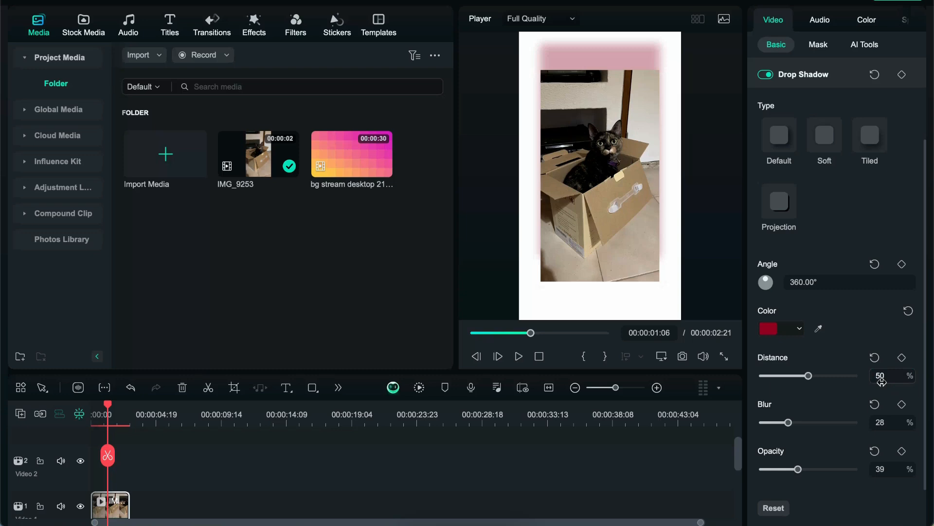
Try the Soft, Tiled and Projection drop shadow types on the cat clip before choosing the Default type
left_click(833, 130)
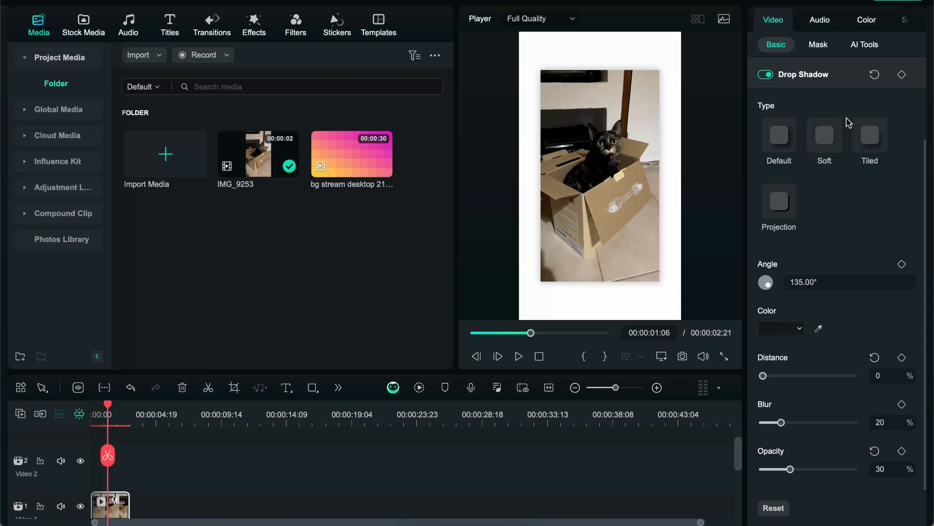
left_click(859, 133)
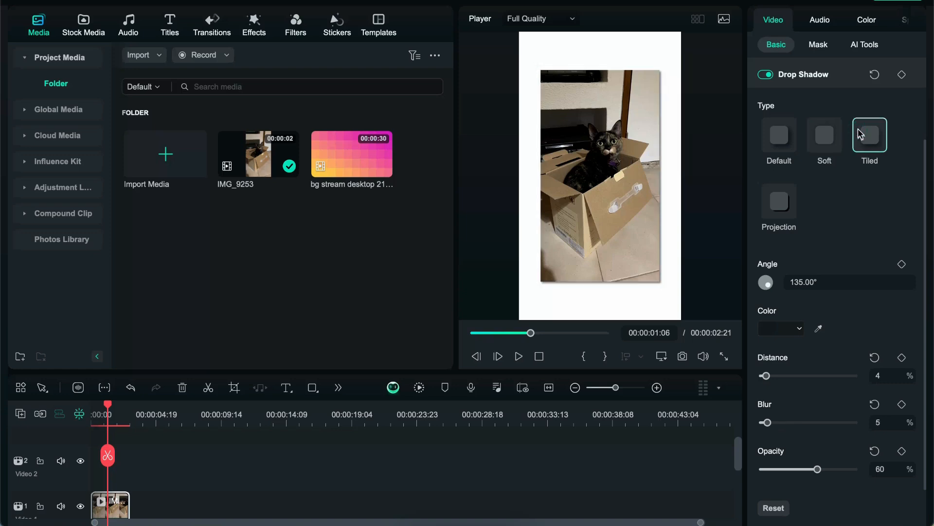
left_click(789, 191)
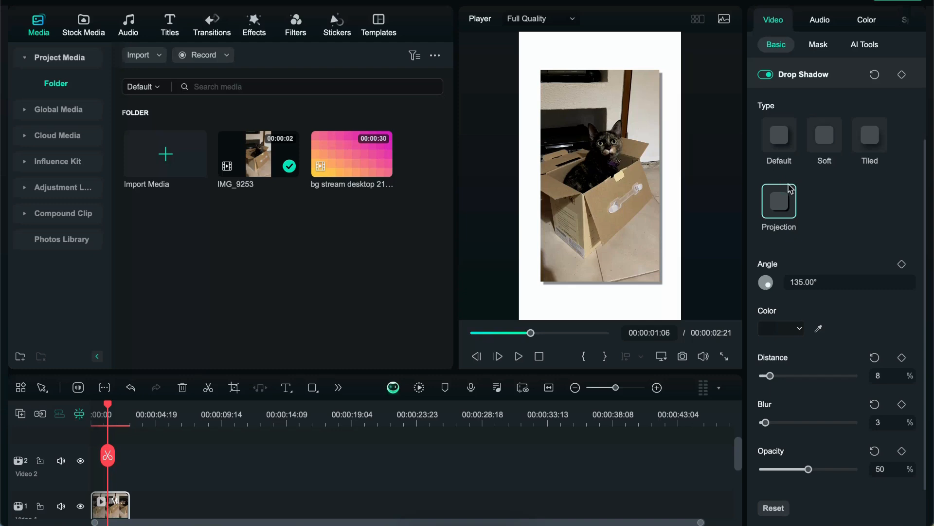
left_click(791, 146)
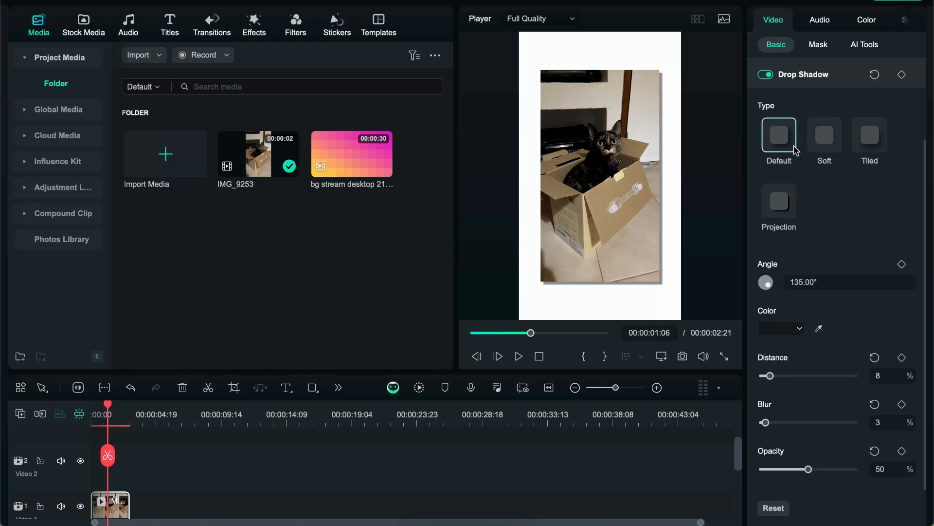